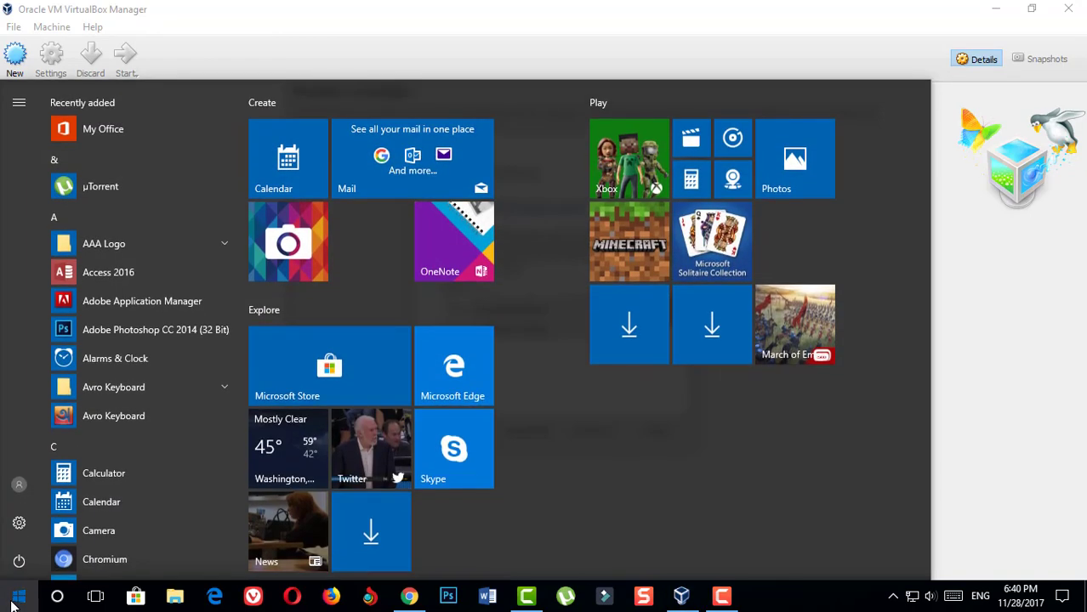
Name the new virtual machine "windows 7", keep Windows 7 (64-bit) as its version, and allocate 2484 MB of memory.
{"action": "left_click", "coordinate": [12, 600]}
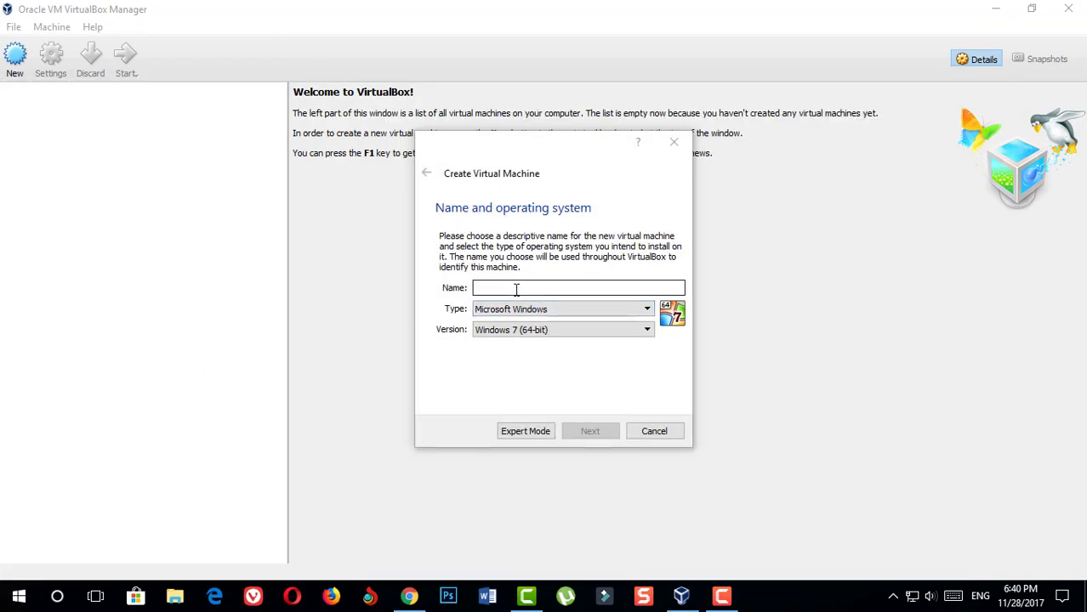
{"action": "left_click", "coordinate": [515, 289]}
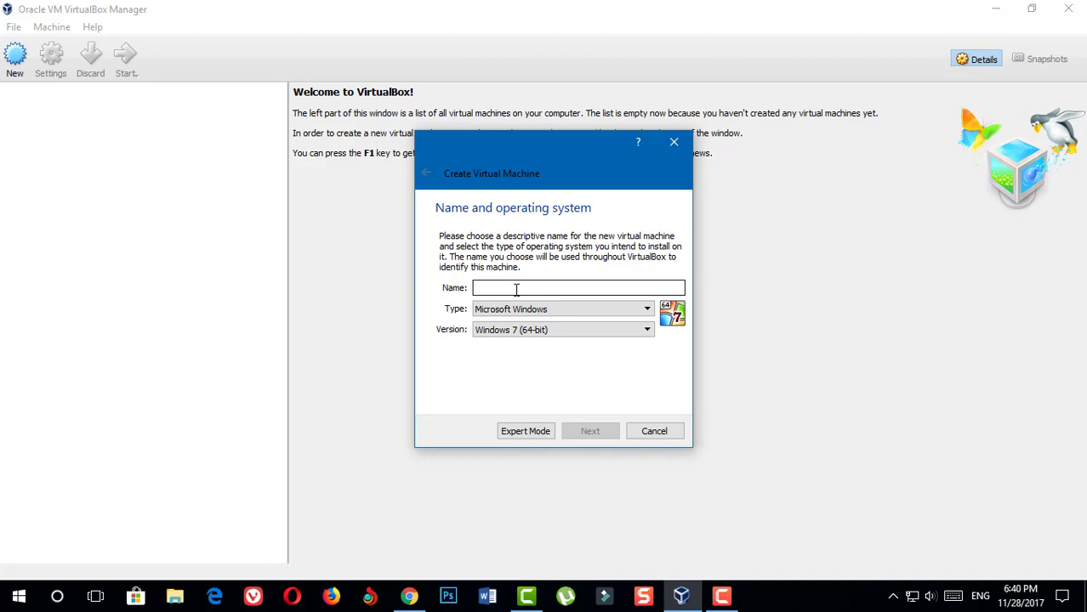
{"action": "type", "text": "windows"}
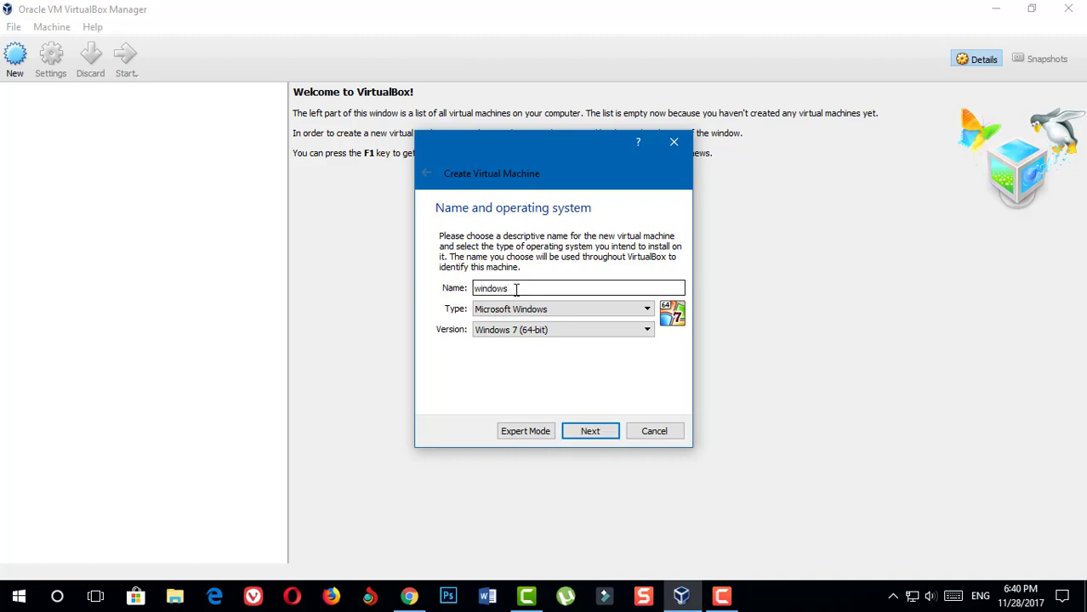
{"action": "type", "text": " 7"}
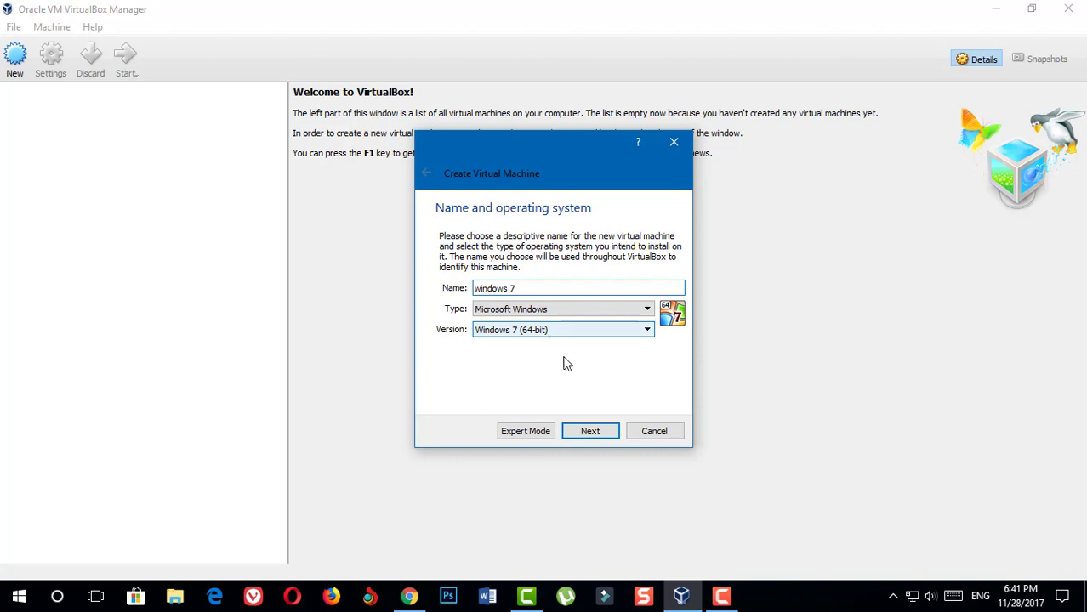
{"action": "left_click", "coordinate": [590, 431]}
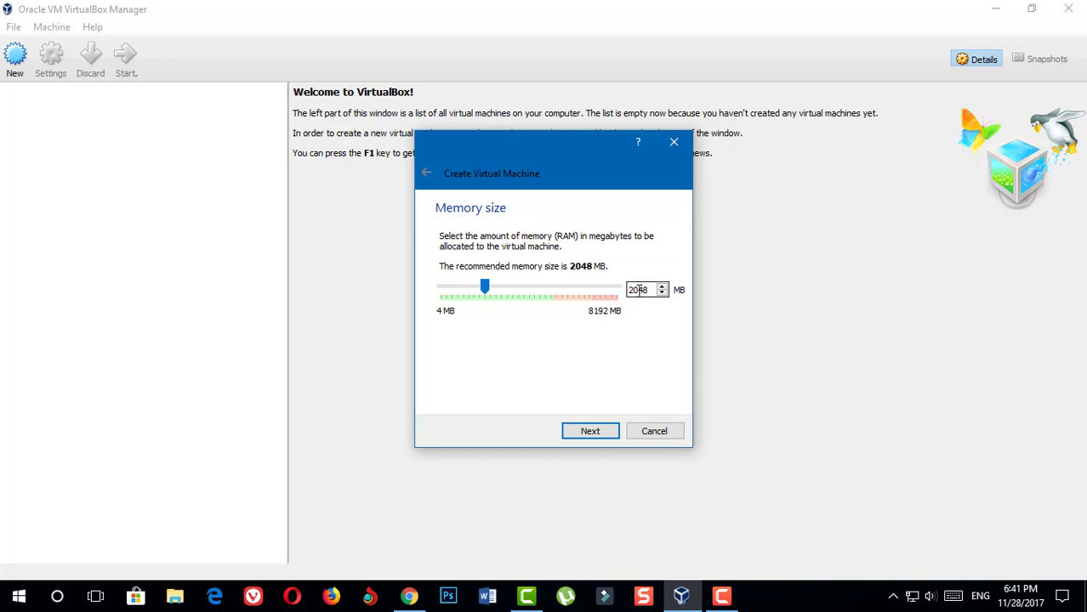
{"action": "left_click_drag", "start_coordinate": [485, 287], "coordinate": [498, 290]}
{"action": "left_click", "coordinate": [583, 436]}
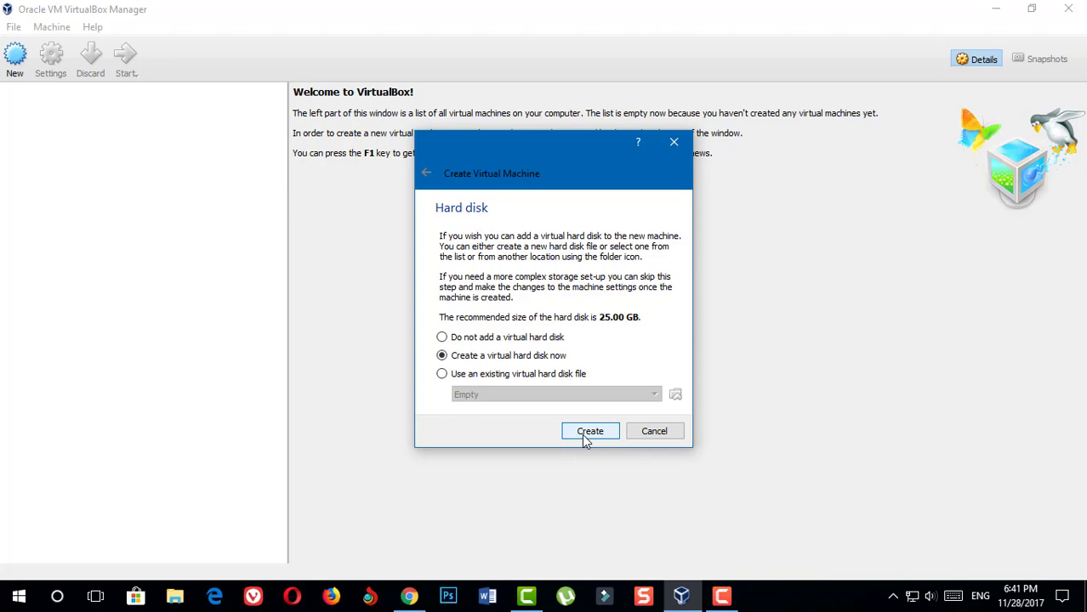
Create a dynamically allocated VDI virtual hard disk of 26.67 GB for the new machine.
{"action": "left_click", "coordinate": [590, 432]}
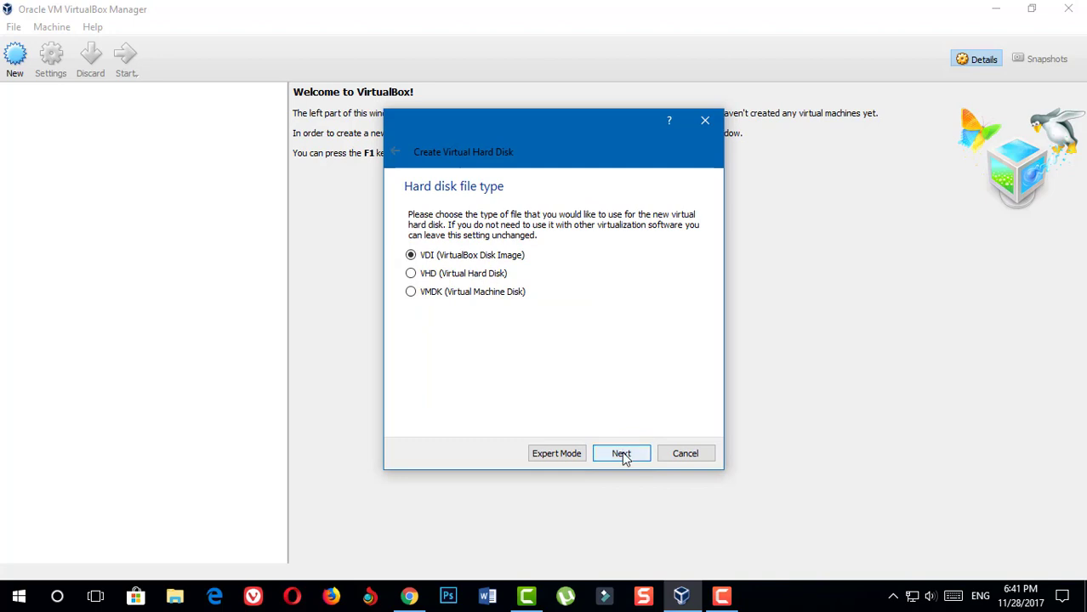
{"action": "left_click", "coordinate": [621, 455]}
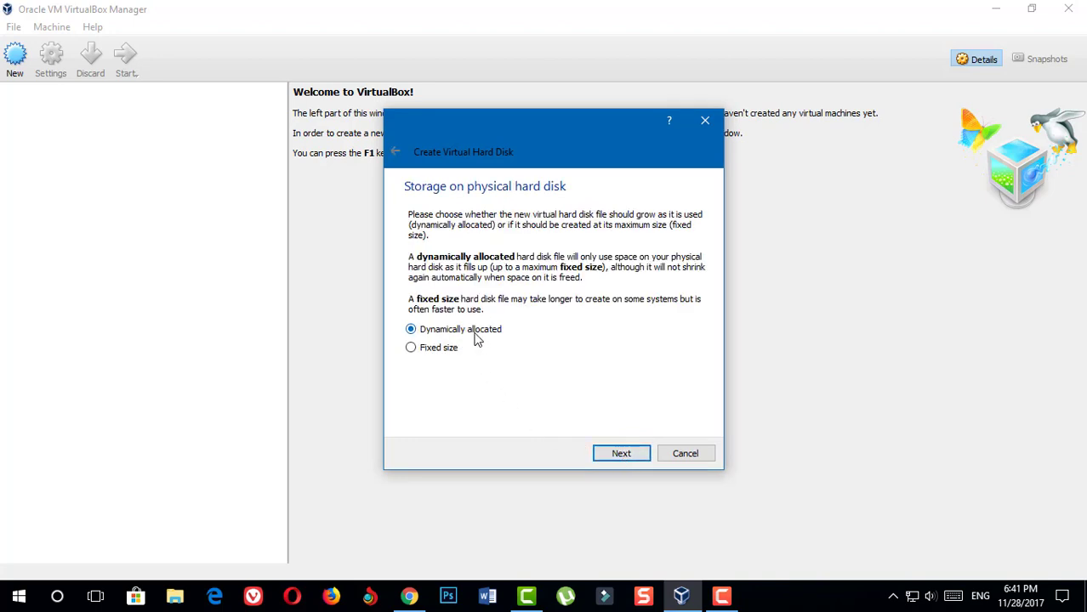
{"action": "left_click", "coordinate": [620, 454]}
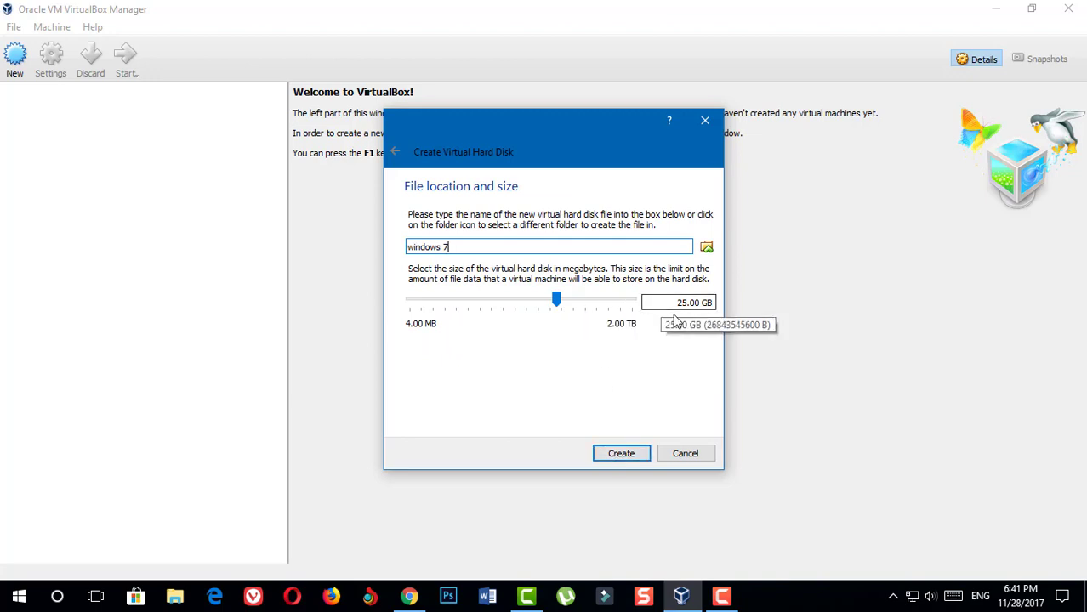
{"action": "mouse_move", "coordinate": [557, 302]}
{"action": "left_mouse_down"}
{"action": "mouse_move", "coordinate": [571, 306]}
{"action": "mouse_move", "coordinate": [558, 303]}
{"action": "left_mouse_up"}
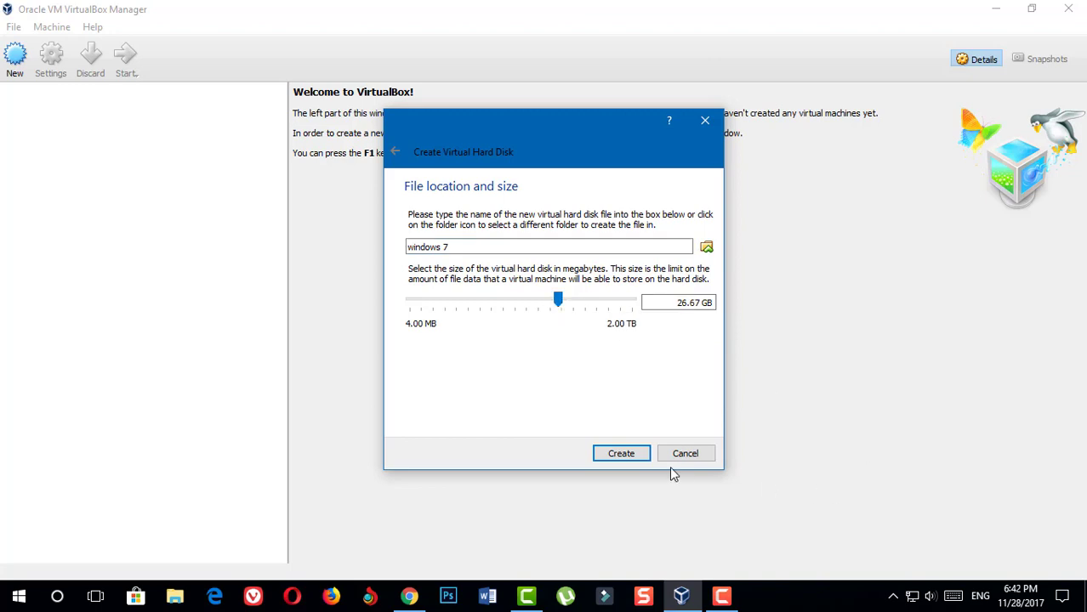
{"action": "left_click", "coordinate": [622, 455]}
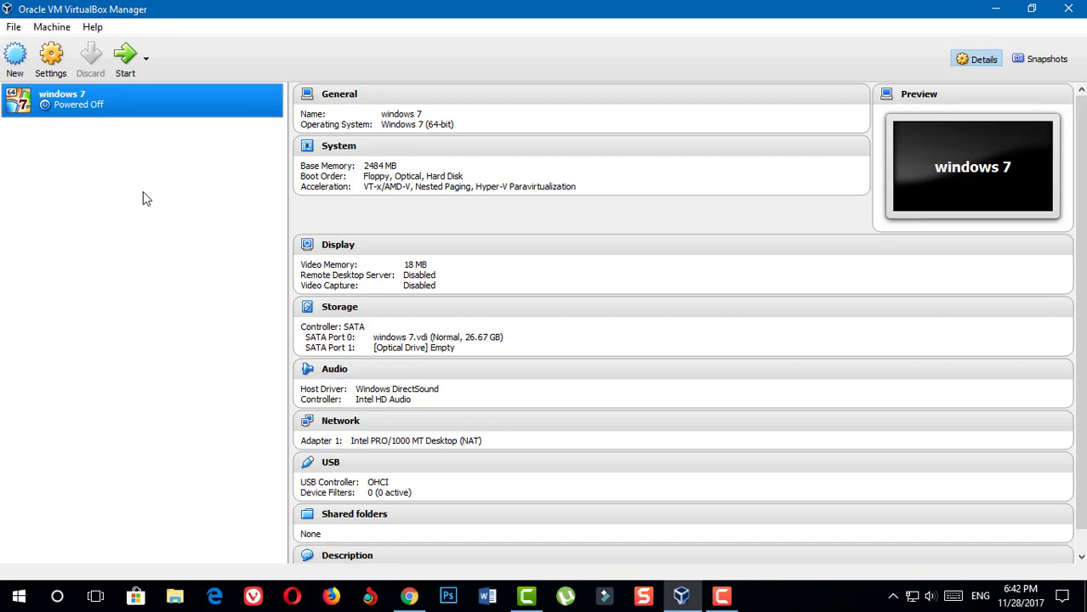
Start the windows 7 virtual machine with All Windows 7.iso as its start-up disk.
{"action": "left_click", "coordinate": [128, 59]}
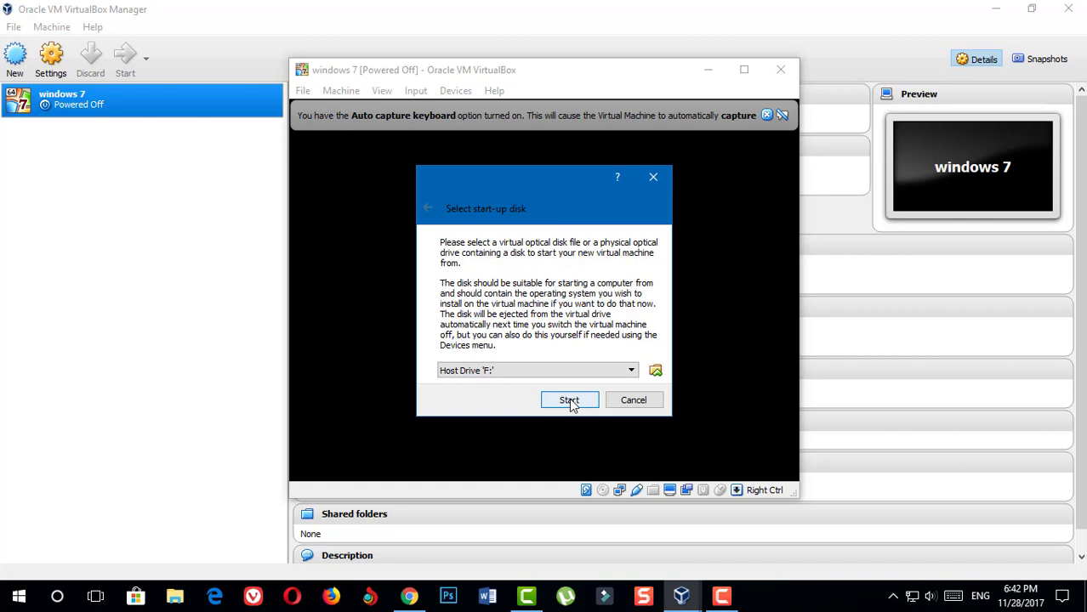
{"action": "left_click", "coordinate": [655, 371]}
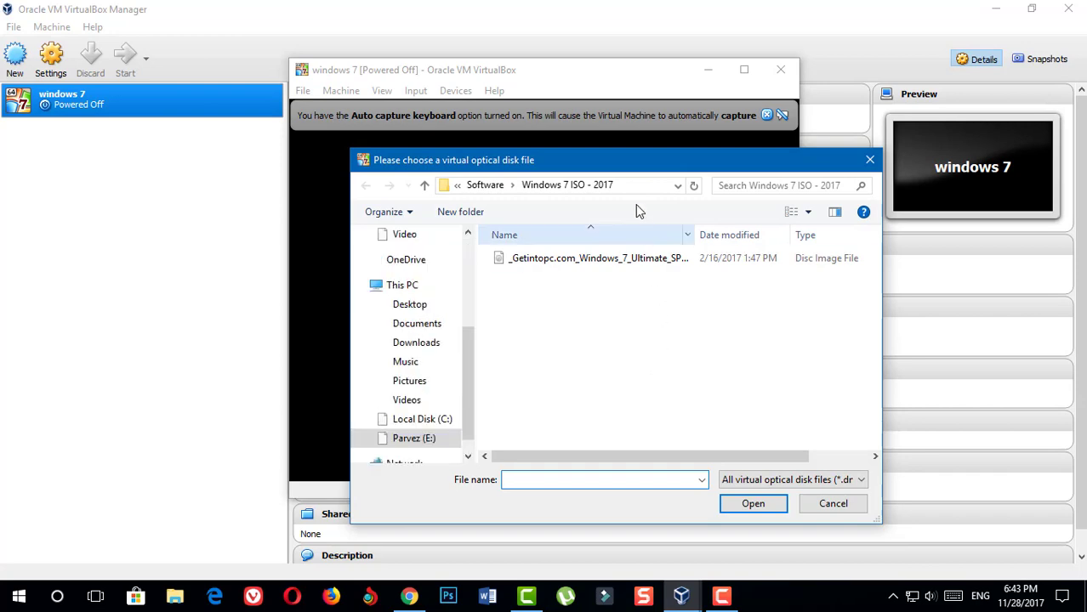
{"action": "left_click_drag", "start_coordinate": [619, 166], "coordinate": [554, 142]}
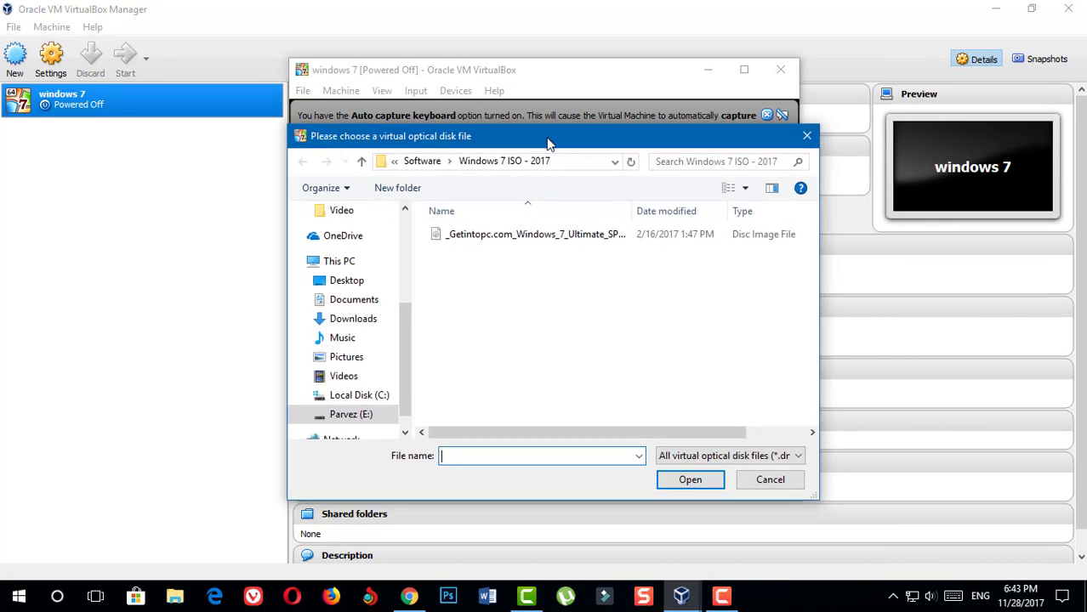
{"action": "key", "text": "Escape"}
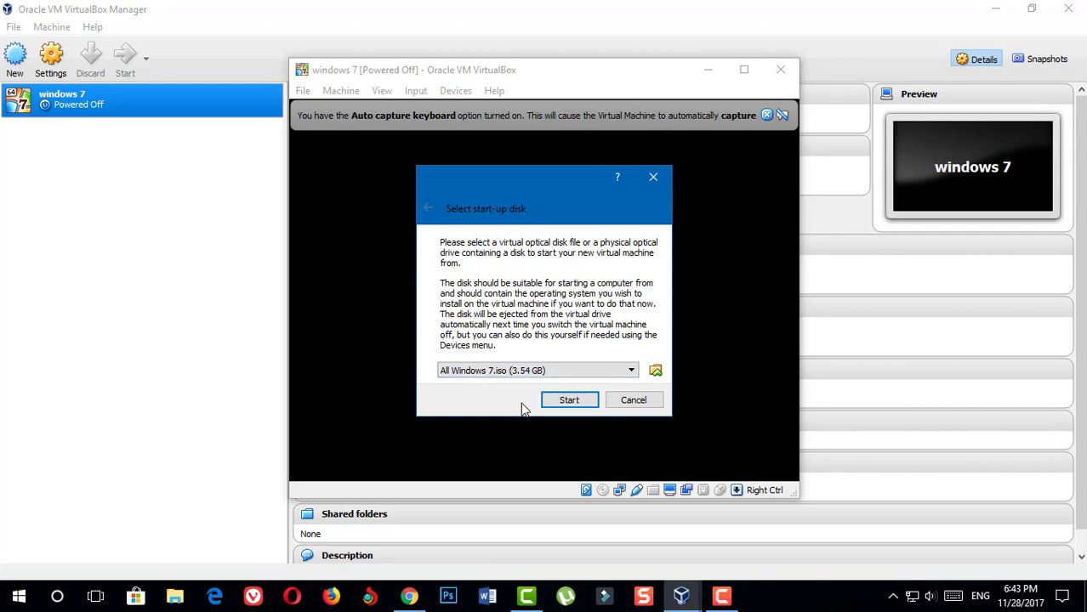
{"action": "left_click", "coordinate": [567, 402]}
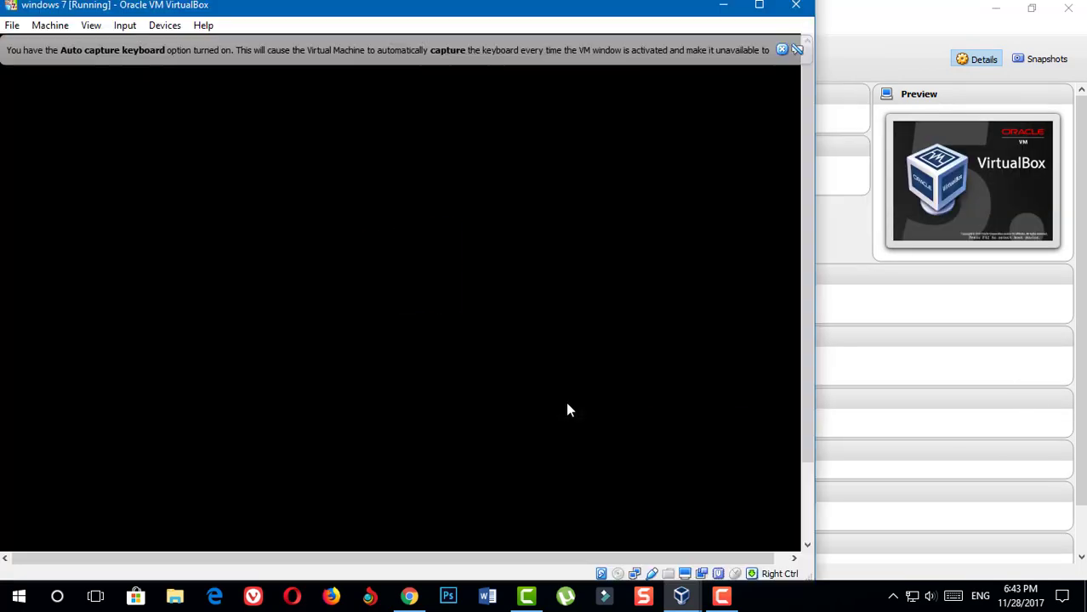
Move the virtual machine window fully into view and dismiss its keyboard capture and mouse integration notices.
{"action": "left_click_drag", "start_coordinate": [509, 20], "coordinate": [635, 28]}
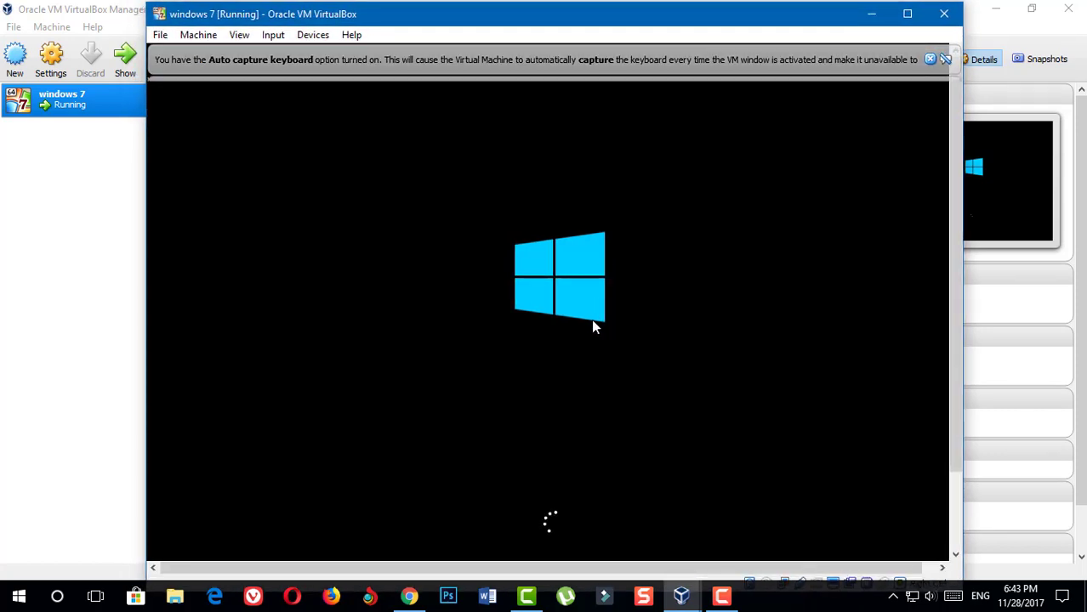
{"action": "left_click", "coordinate": [929, 59]}
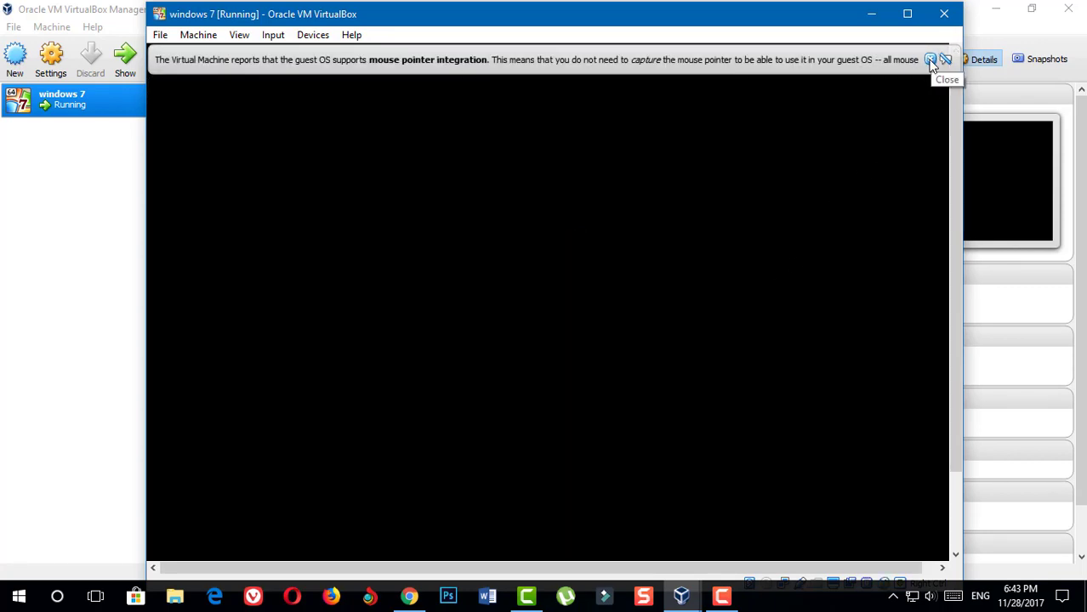
{"action": "left_click", "coordinate": [930, 59]}
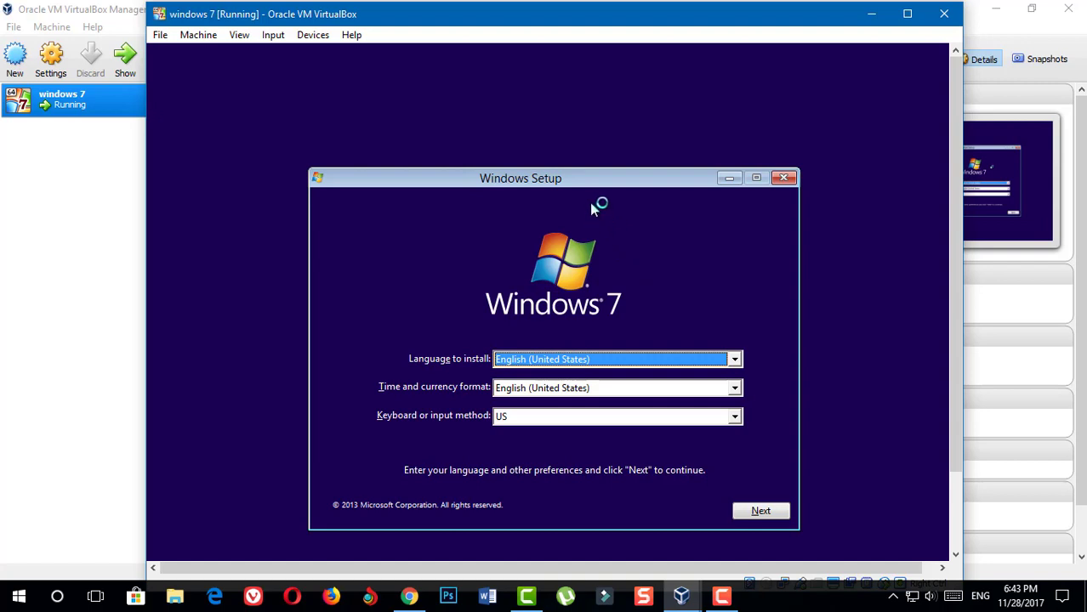
Start the Windows installation with English (United States) and the US keyboard, choosing the Windows 7 Ultimate x64 edition.
{"action": "left_click", "coordinate": [760, 513]}
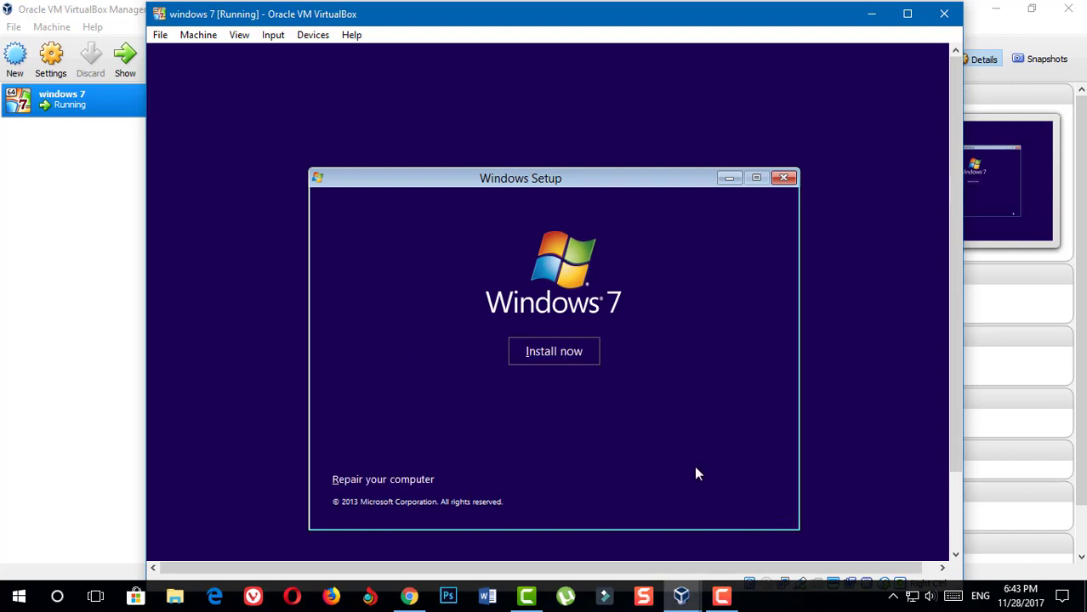
{"action": "left_click", "coordinate": [557, 352]}
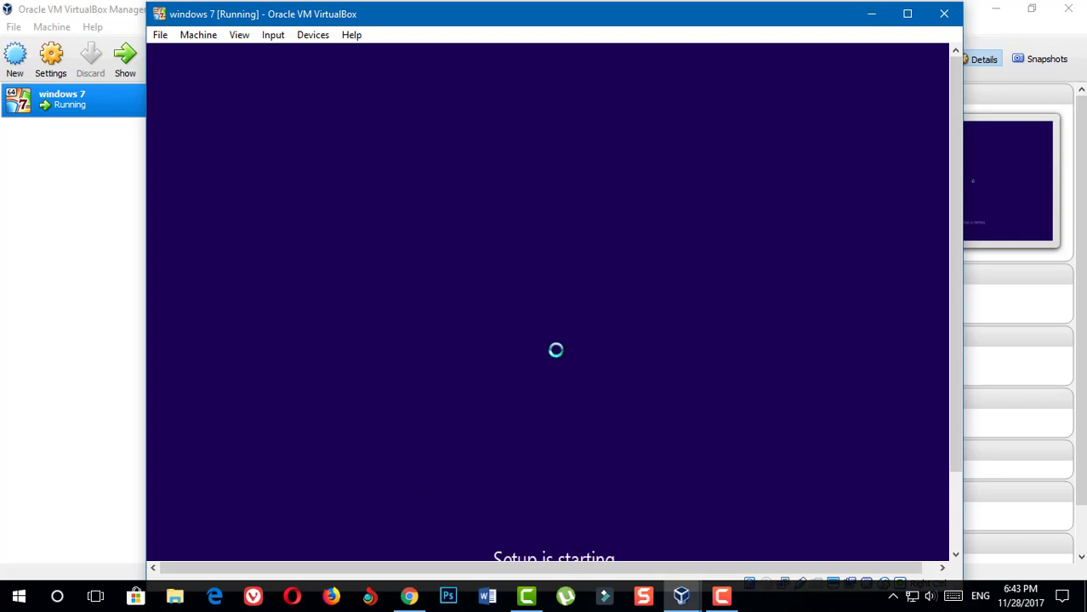
{"action": "left_click_drag", "start_coordinate": [951, 205], "coordinate": [955, 283]}
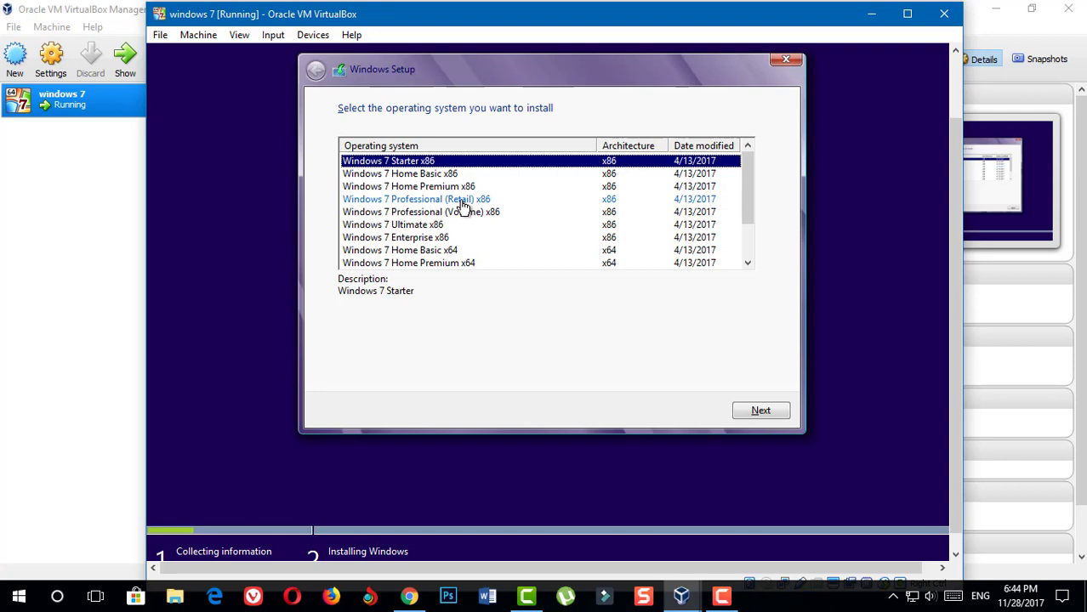
{"action": "scroll", "coordinate": [462, 211], "scroll_direction": "down", "scroll_amount": 2}
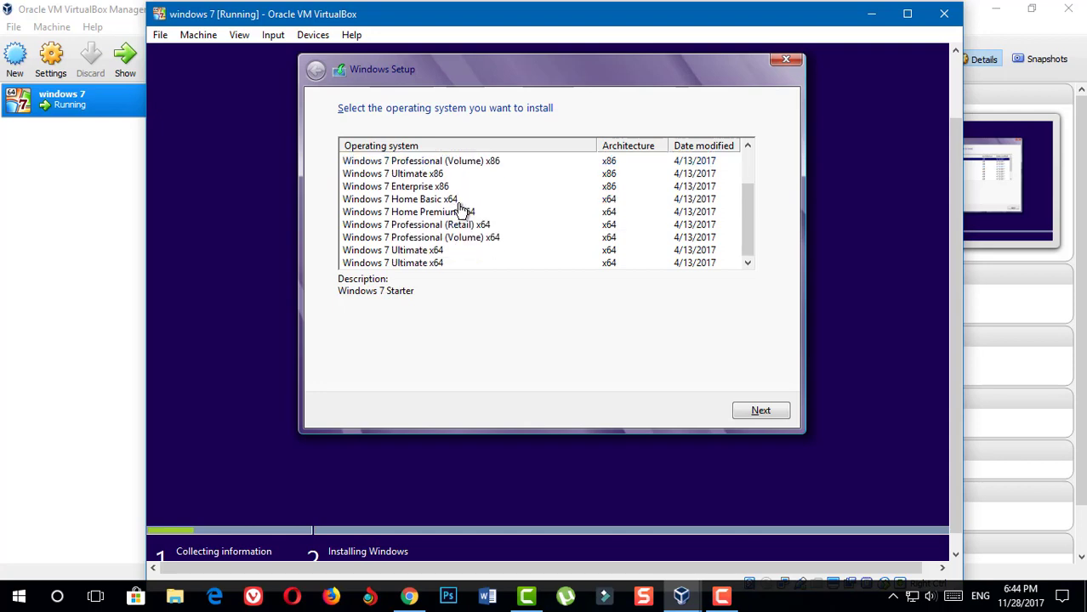
{"action": "left_click", "coordinate": [448, 252]}
{"action": "left_click", "coordinate": [757, 417]}
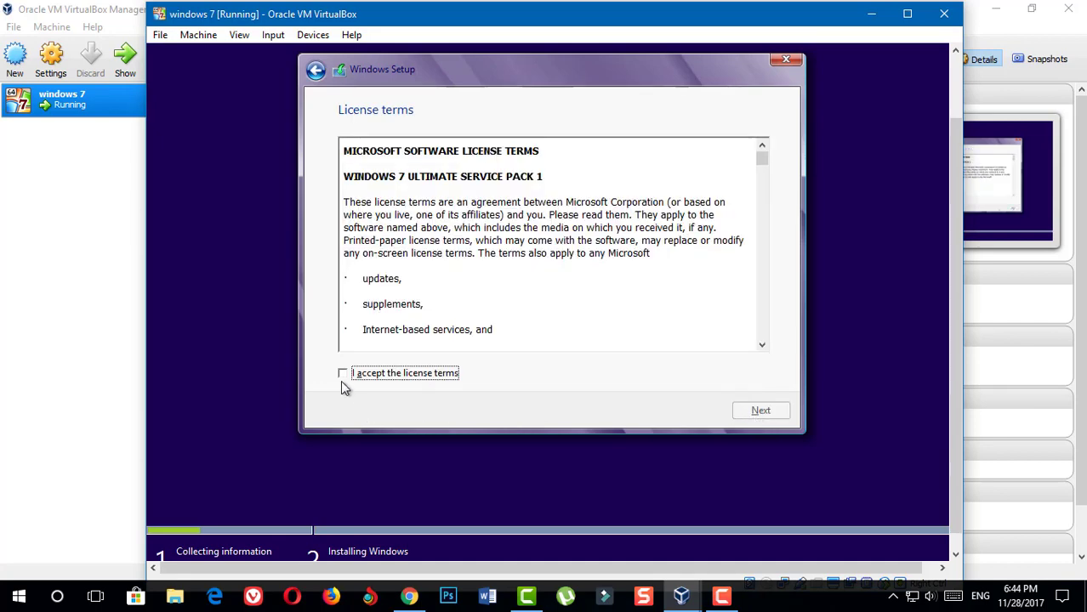
Accept the license terms and choose the custom installation of Windows only.
{"action": "left_click", "coordinate": [341, 376]}
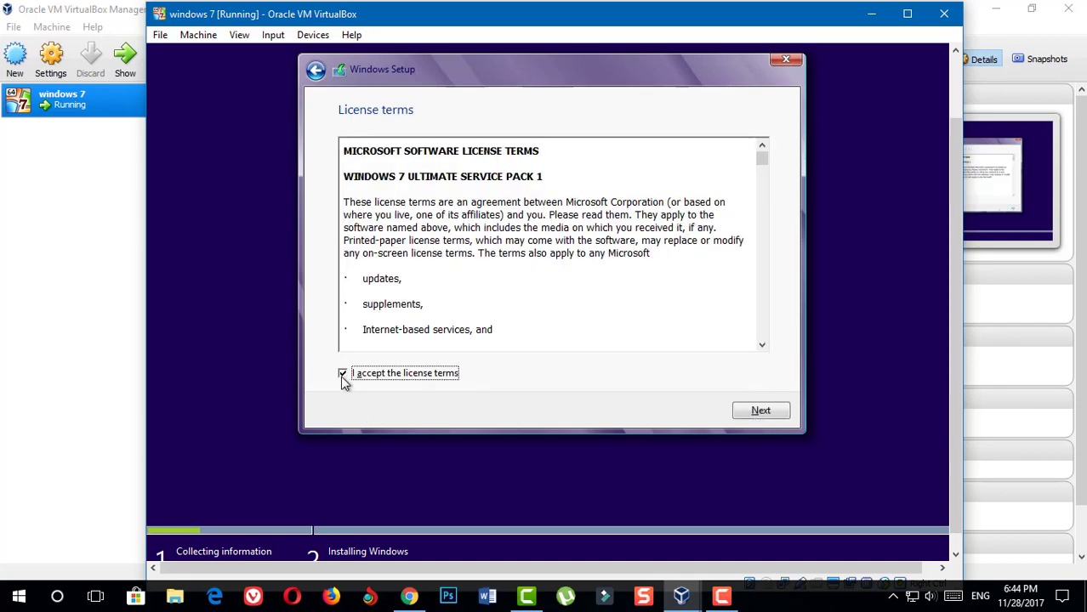
{"action": "left_click", "coordinate": [761, 411]}
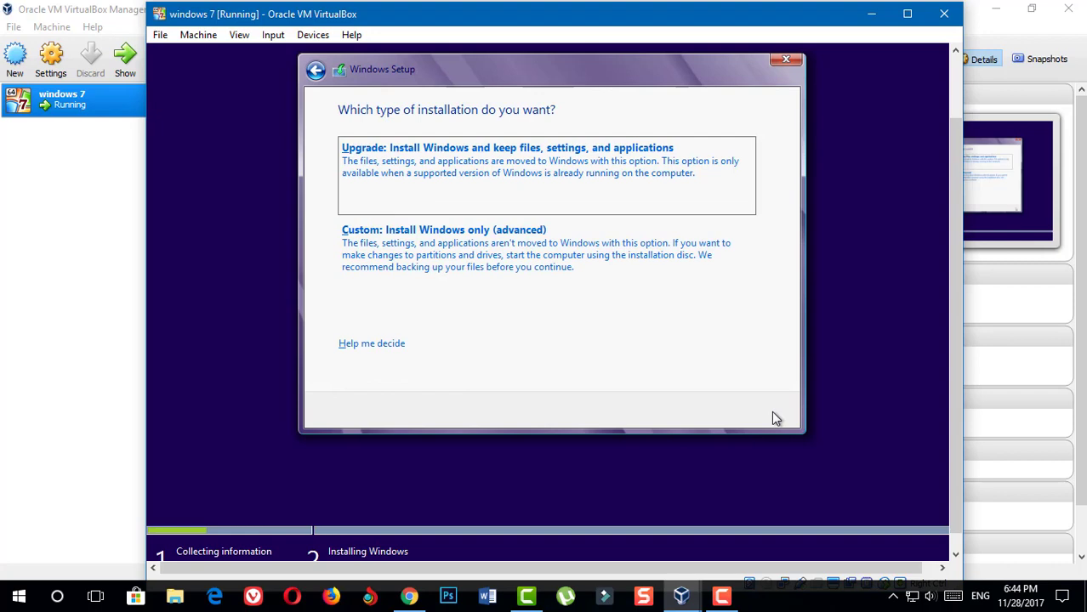
{"action": "left_click", "coordinate": [367, 238]}
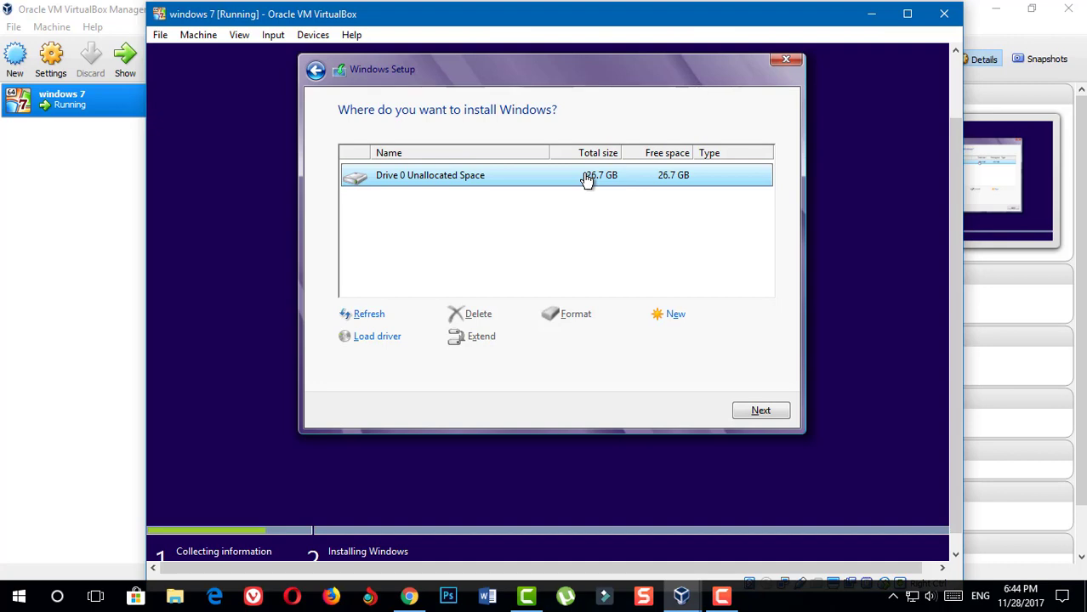
Create a 27306 MB partition from Drive 0's unallocated space and allow the additional system partition.
{"action": "left_click", "coordinate": [675, 316]}
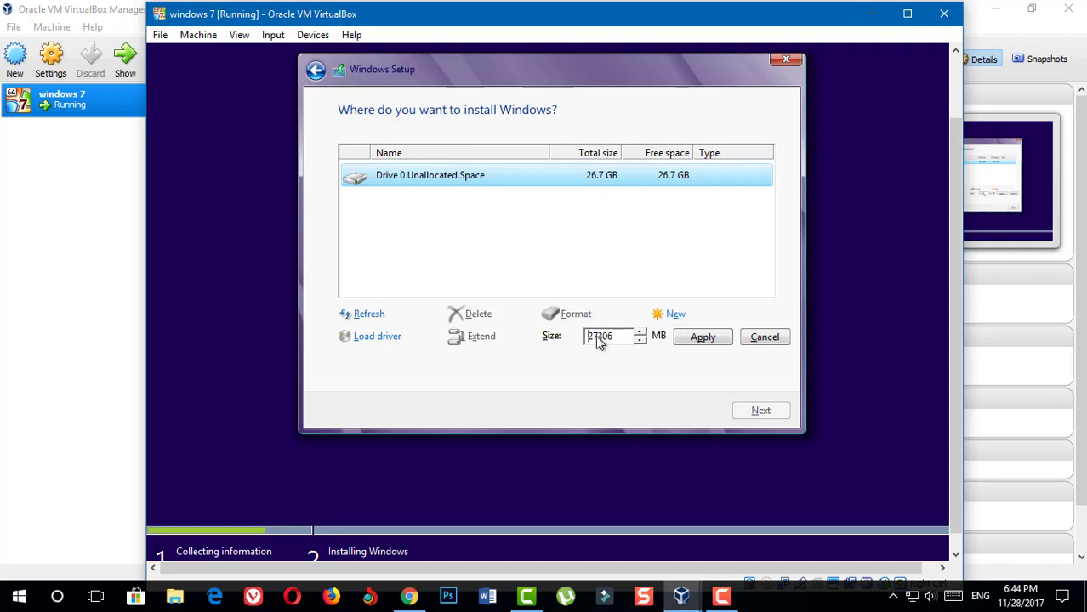
{"action": "left_click", "coordinate": [699, 340]}
{"action": "left_click", "coordinate": [657, 340]}
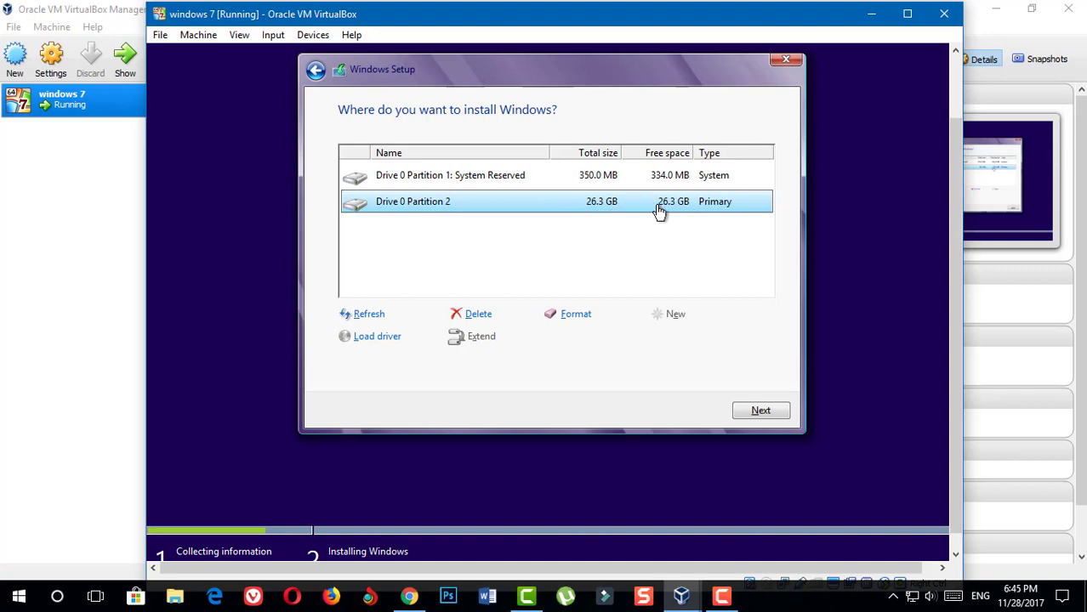
Format Drive 0 Partition 2 and install Windows on it.
{"action": "left_click", "coordinate": [567, 314]}
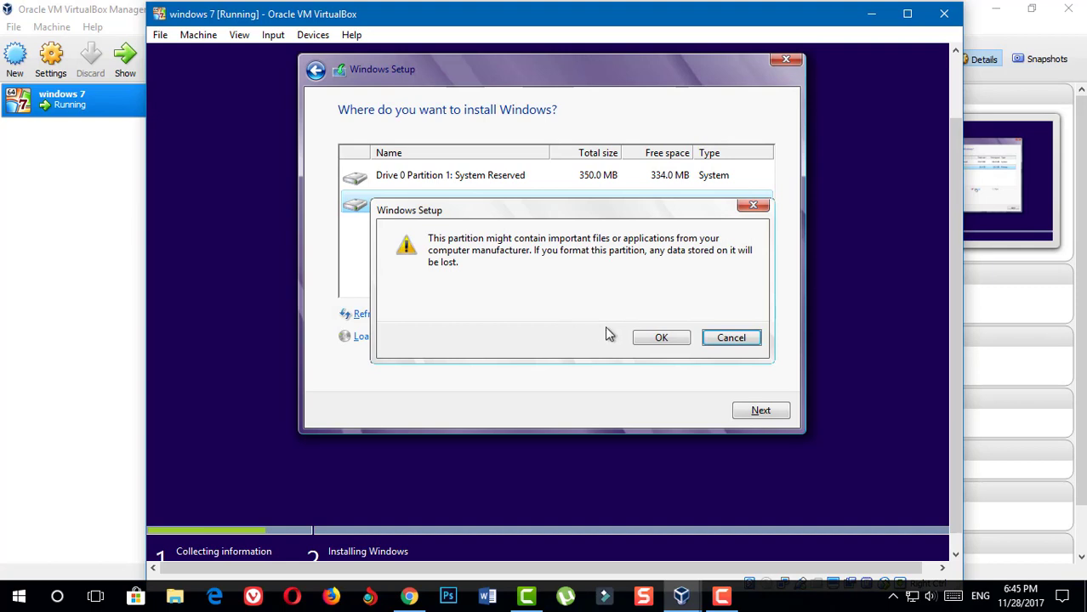
{"action": "left_click", "coordinate": [646, 339]}
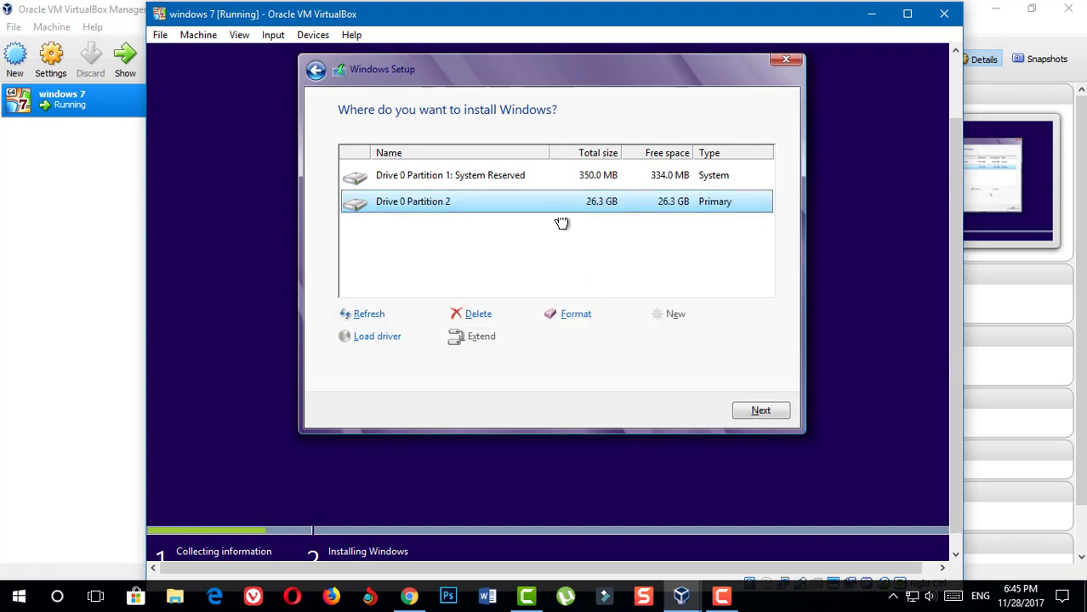
{"action": "left_click", "coordinate": [760, 412]}
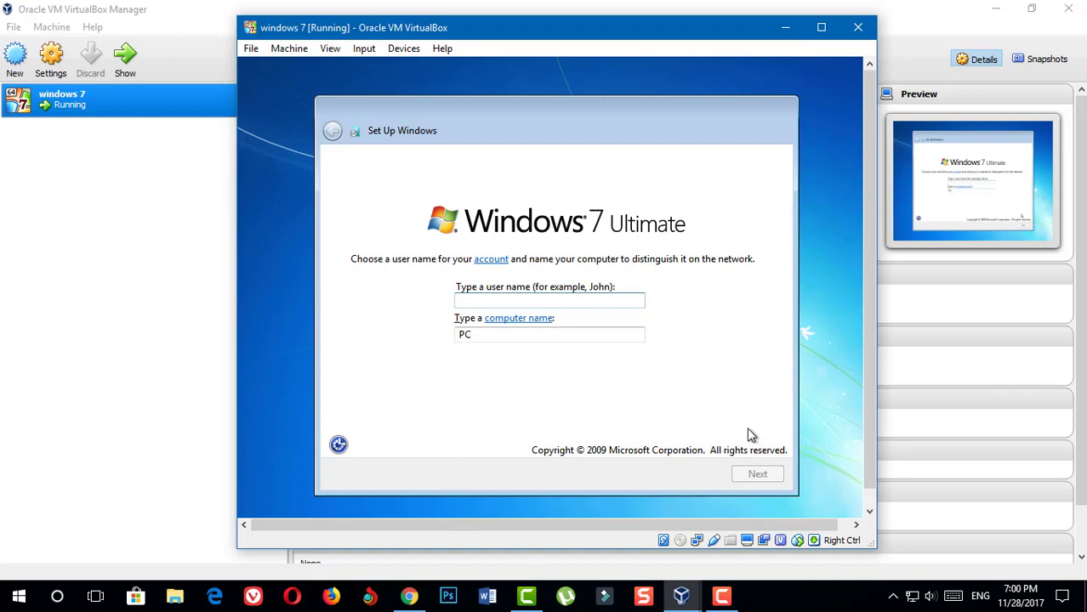
Set the Windows account's user name to "help", keep the suggested computer name, and leave the password blank.
{"action": "type", "text": "help"}
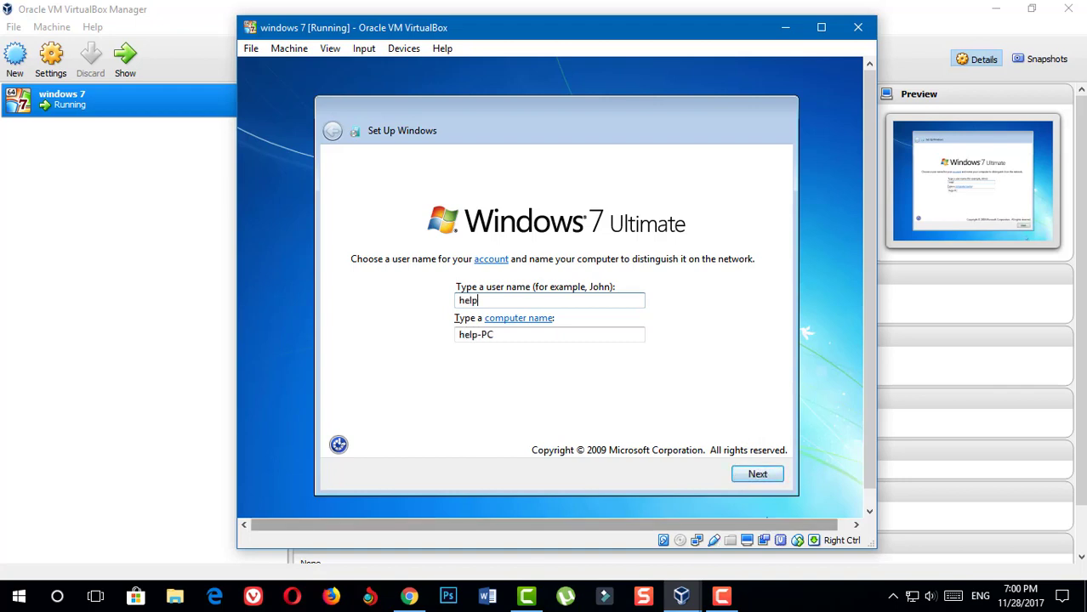
{"action": "left_click", "coordinate": [765, 481]}
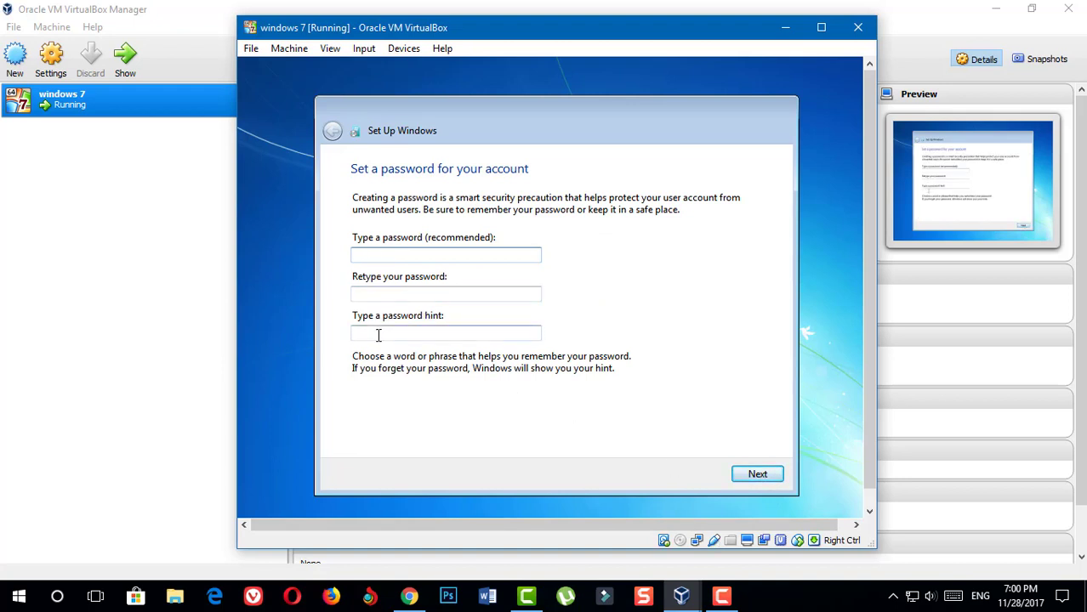
{"action": "left_click", "coordinate": [770, 481]}
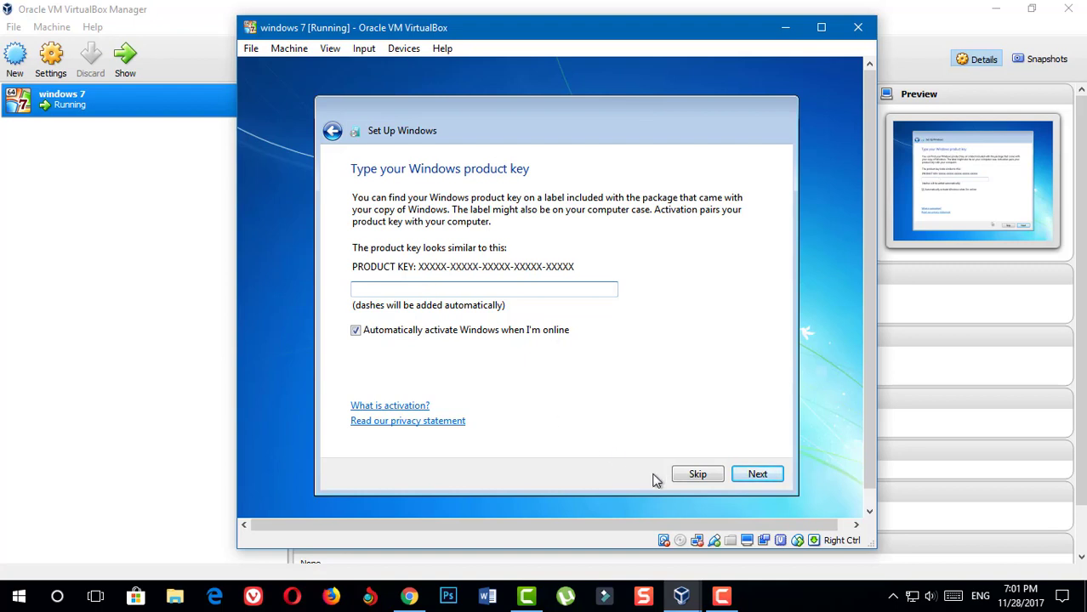
Skip the Windows product key and postpone the update and protection choice with the Ask me later option.
{"action": "left_click", "coordinate": [694, 474]}
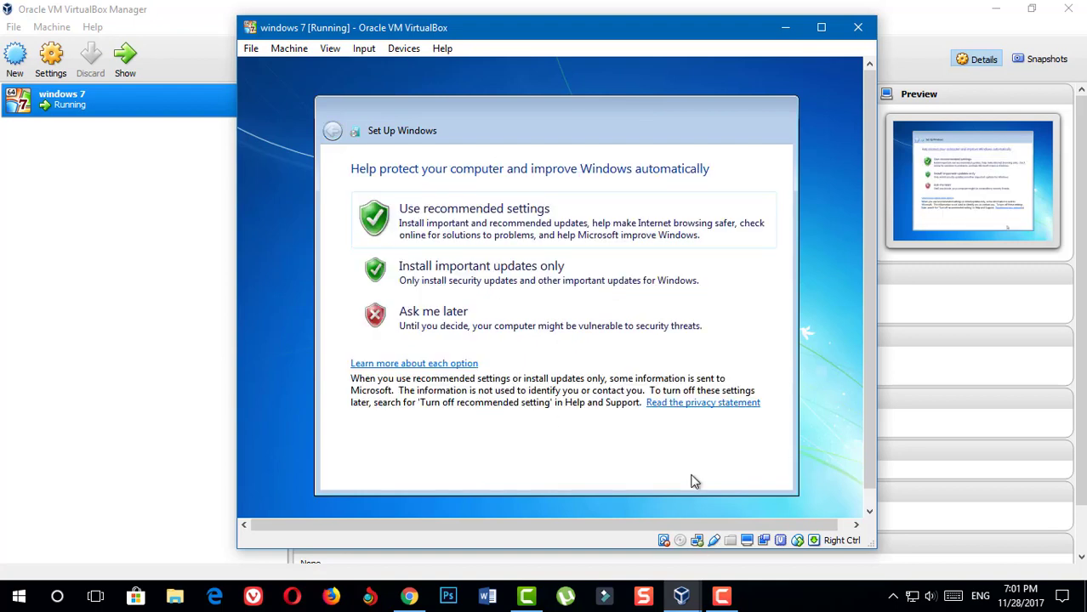
{"action": "left_click", "coordinate": [433, 326]}
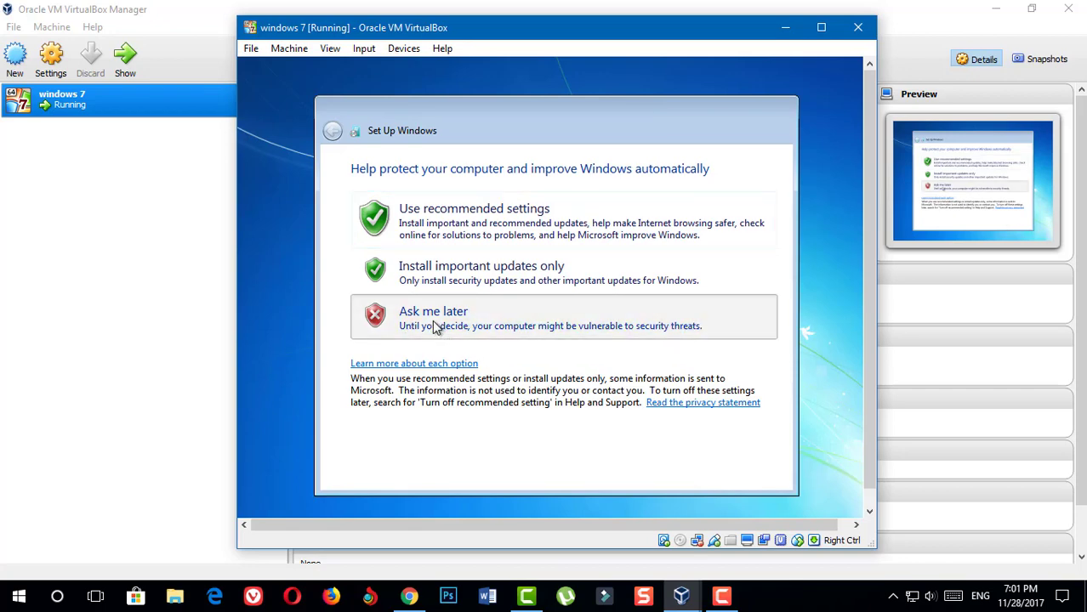
Set the time zone to (UTC+05:30) Chennai, Kolkata, Mumbai, New Delhi and choose Public network as the computer's location.
{"action": "left_click", "coordinate": [497, 225]}
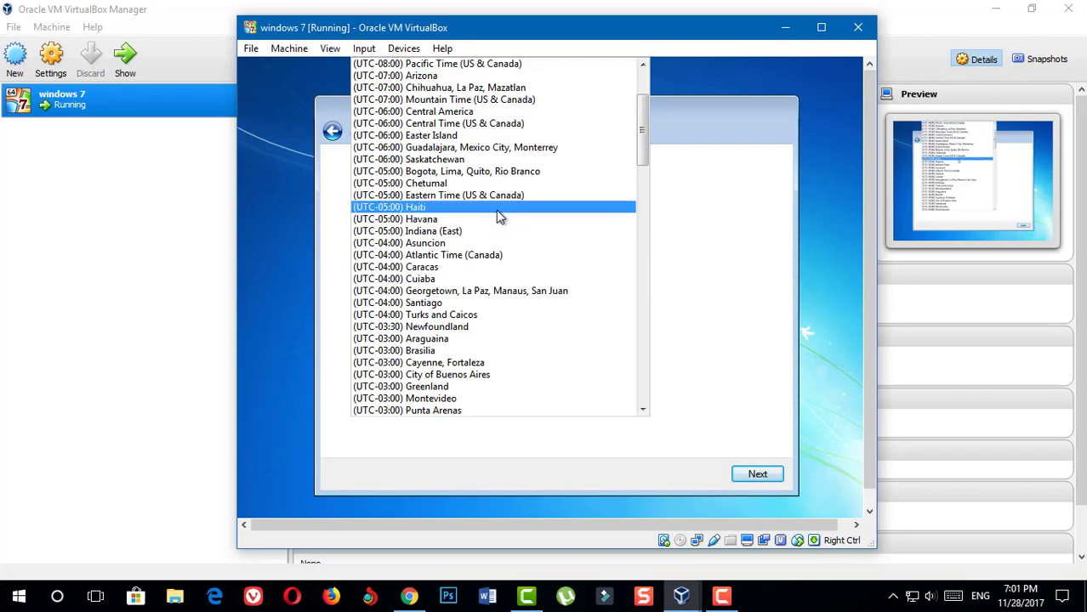
{"action": "scroll", "coordinate": [516, 268], "scroll_direction": "down", "scroll_amount": 3}
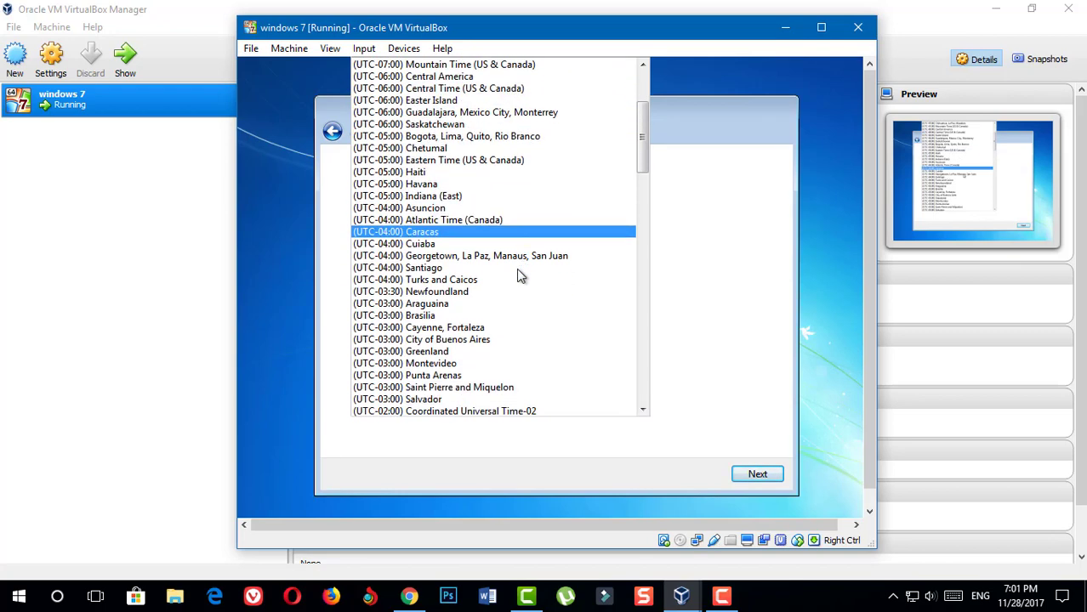
{"action": "scroll", "coordinate": [519, 274], "scroll_direction": "down", "scroll_amount": 4}
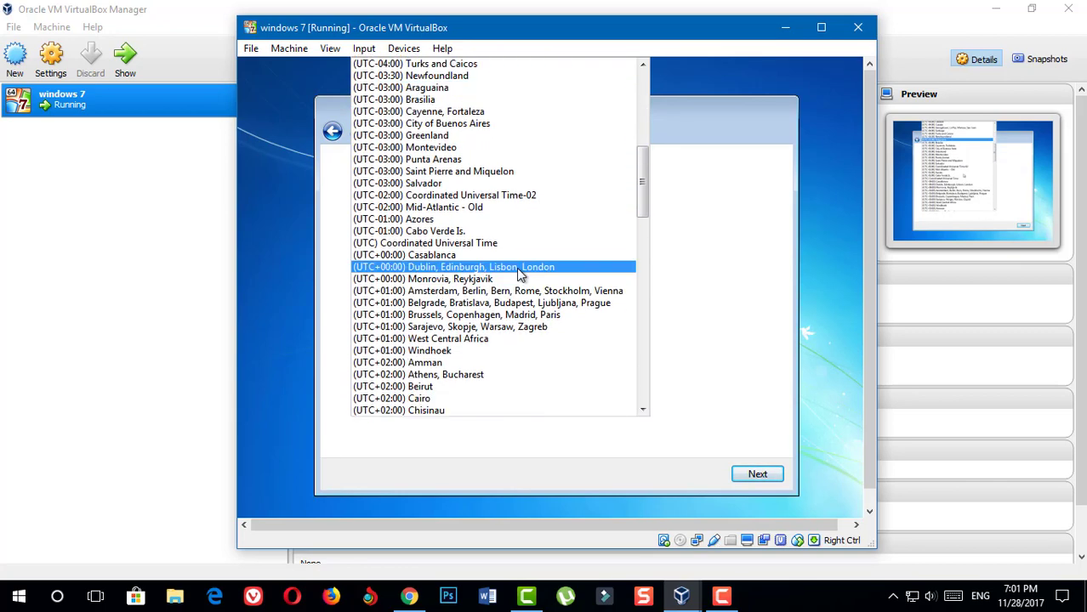
{"action": "scroll", "coordinate": [518, 270], "scroll_direction": "down", "scroll_amount": 8}
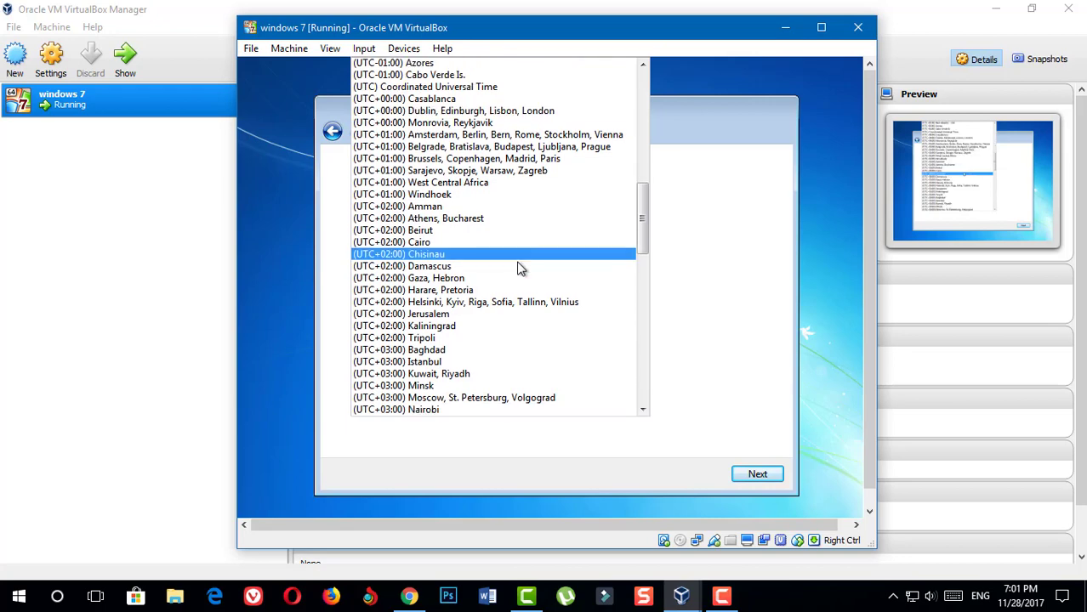
{"action": "scroll", "coordinate": [518, 269], "scroll_direction": "down", "scroll_amount": 5}
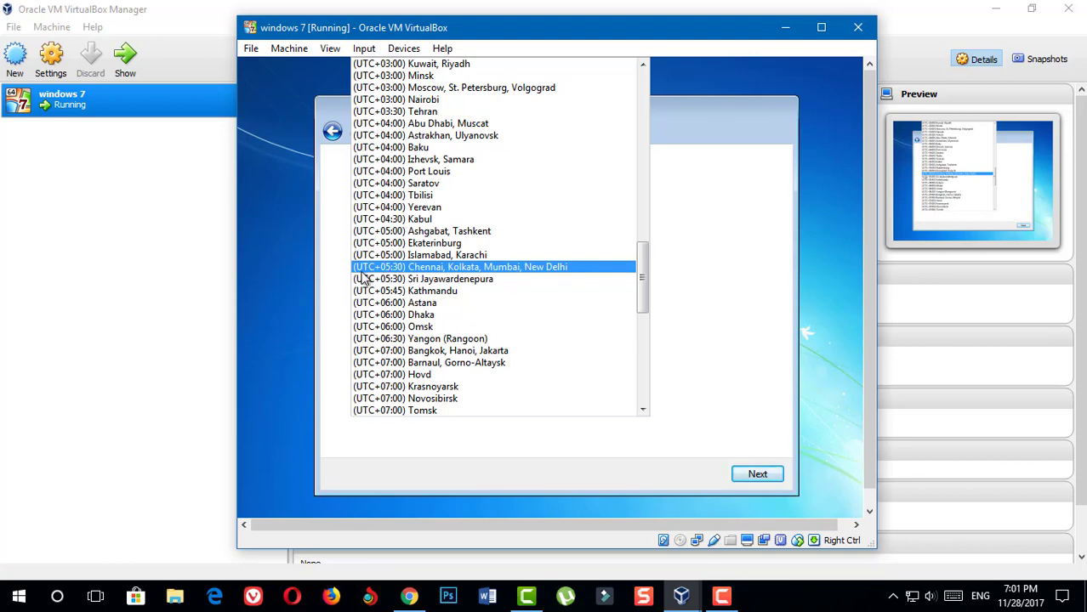
{"action": "left_click", "coordinate": [457, 270]}
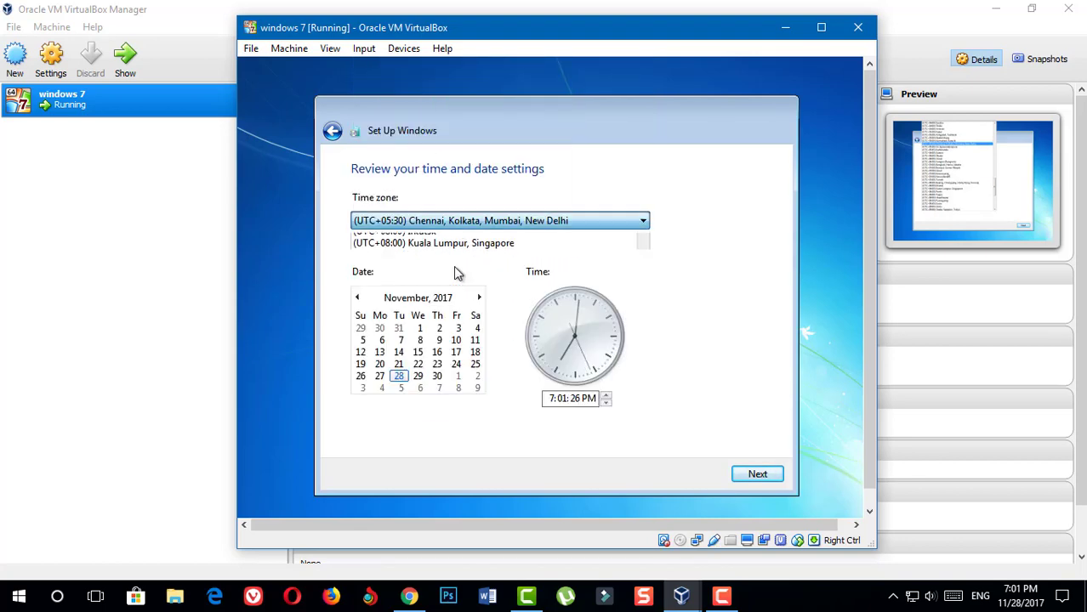
{"action": "left_click", "coordinate": [758, 475]}
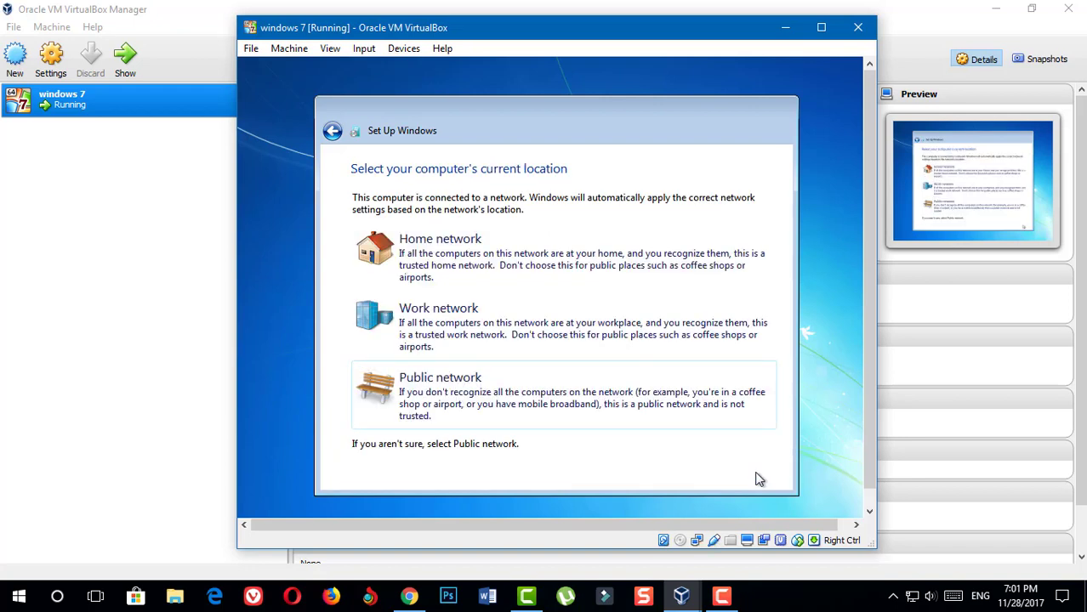
{"action": "left_click", "coordinate": [473, 389]}
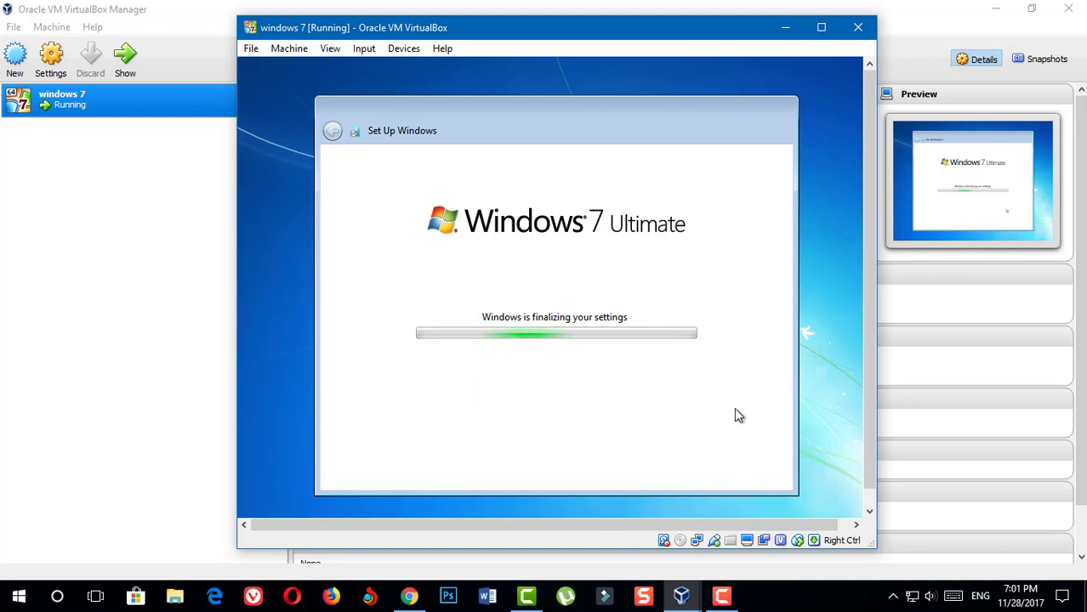
Minimize the VirtualBox Manager window and maximize the running windows 7 machine's window.
{"action": "left_click_drag", "start_coordinate": [869, 402], "coordinate": [869, 413]}
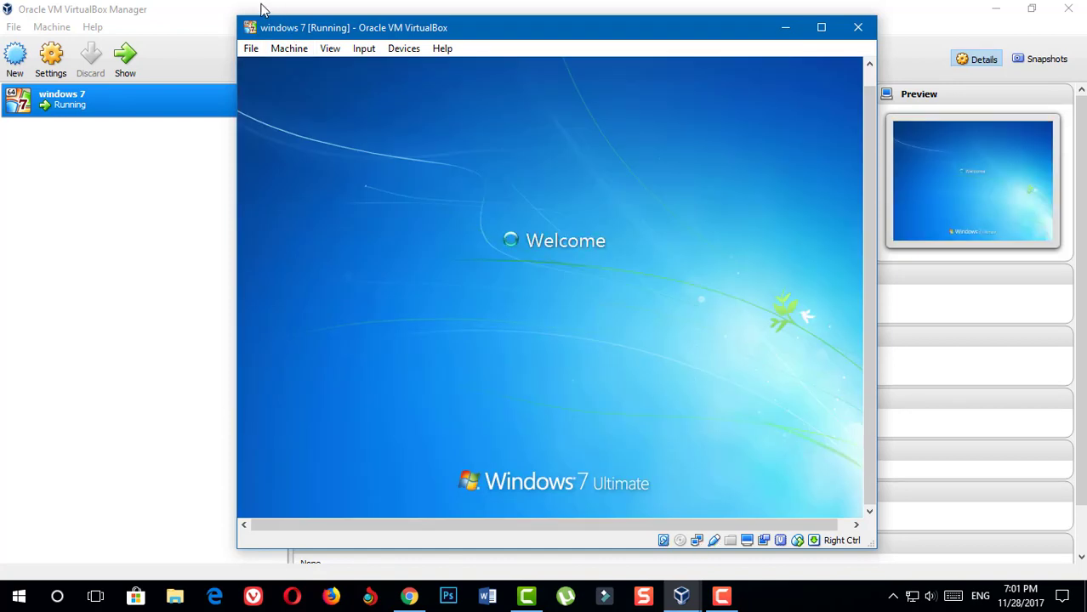
{"action": "mouse_move", "coordinate": [238, 16]}
{"action": "left_mouse_down"}
{"action": "mouse_move", "coordinate": [187, 9]}
{"action": "mouse_move", "coordinate": [238, 11]}
{"action": "left_mouse_up"}
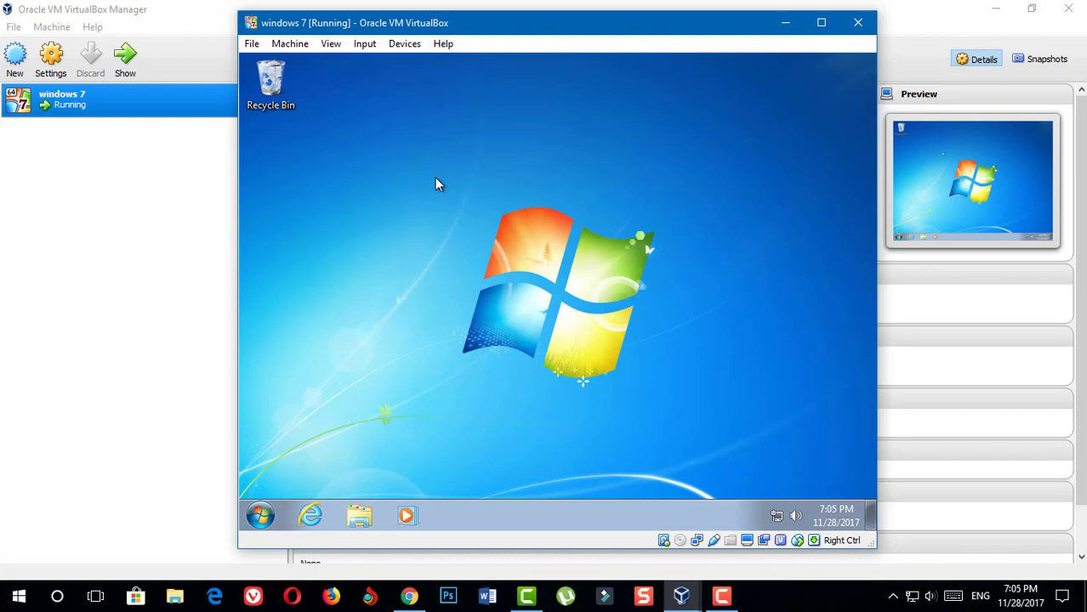
{"action": "left_click", "coordinate": [988, 17]}
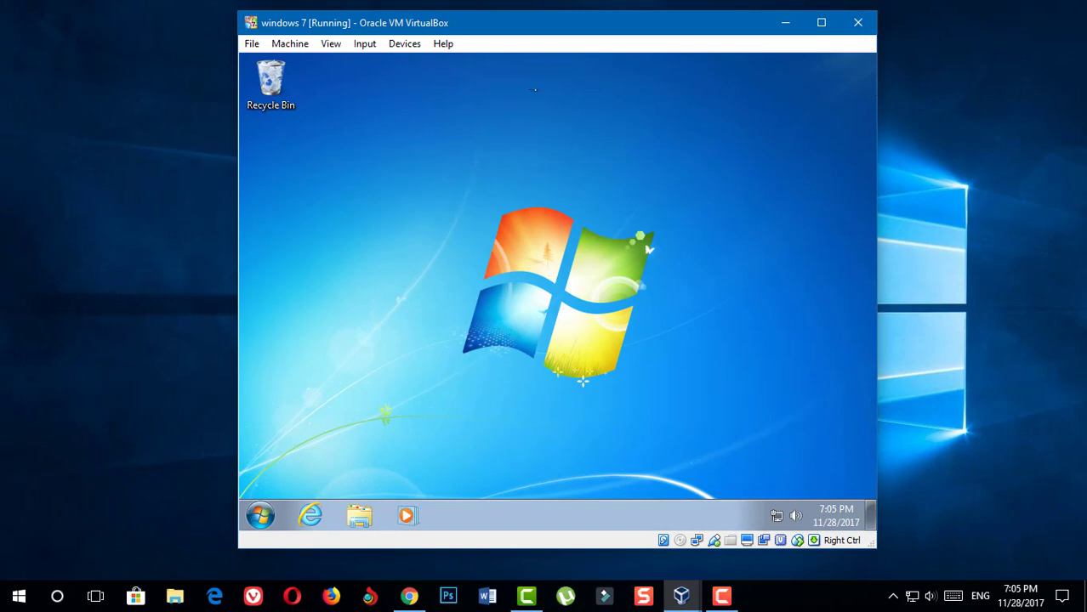
{"action": "left_click", "coordinate": [819, 26]}
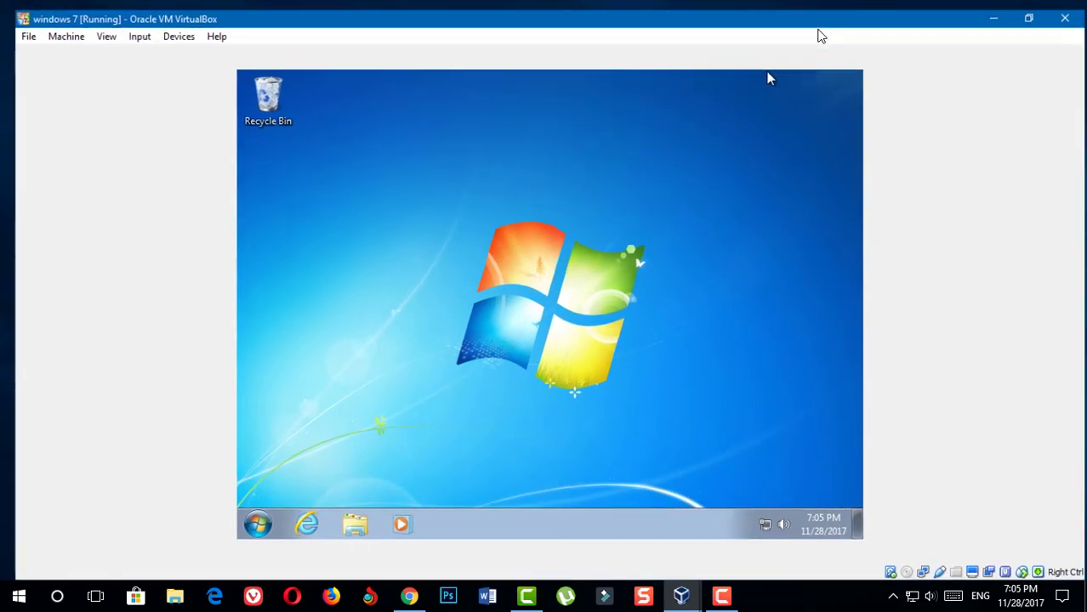
Switch the windows 7 machine to full-screen mode and return it to its normal window.
{"action": "left_click", "coordinate": [95, 27]}
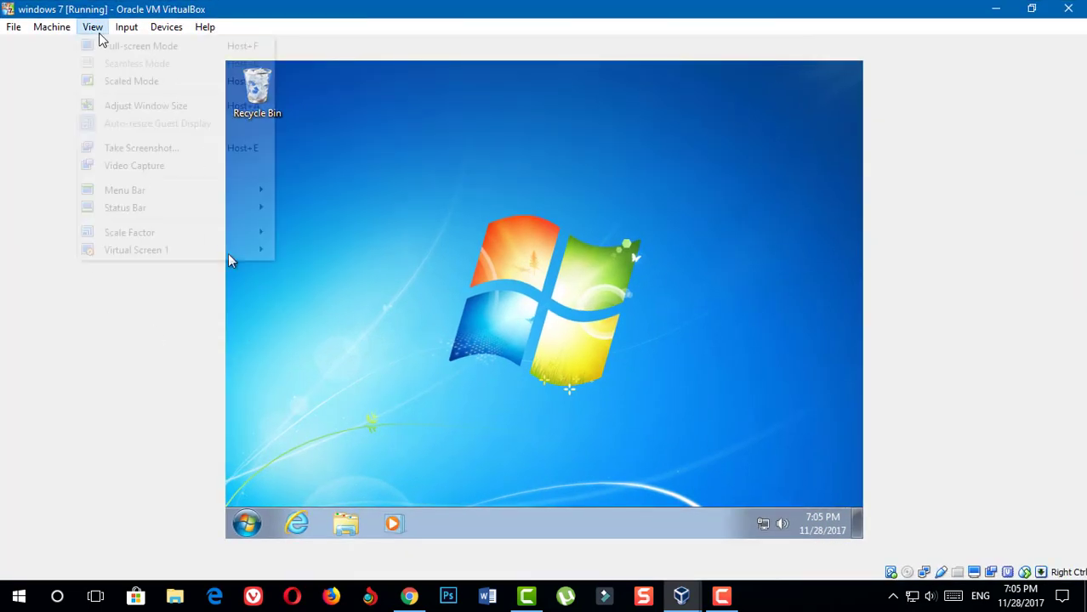
{"action": "left_click", "coordinate": [107, 44]}
{"action": "left_click", "coordinate": [511, 361]}
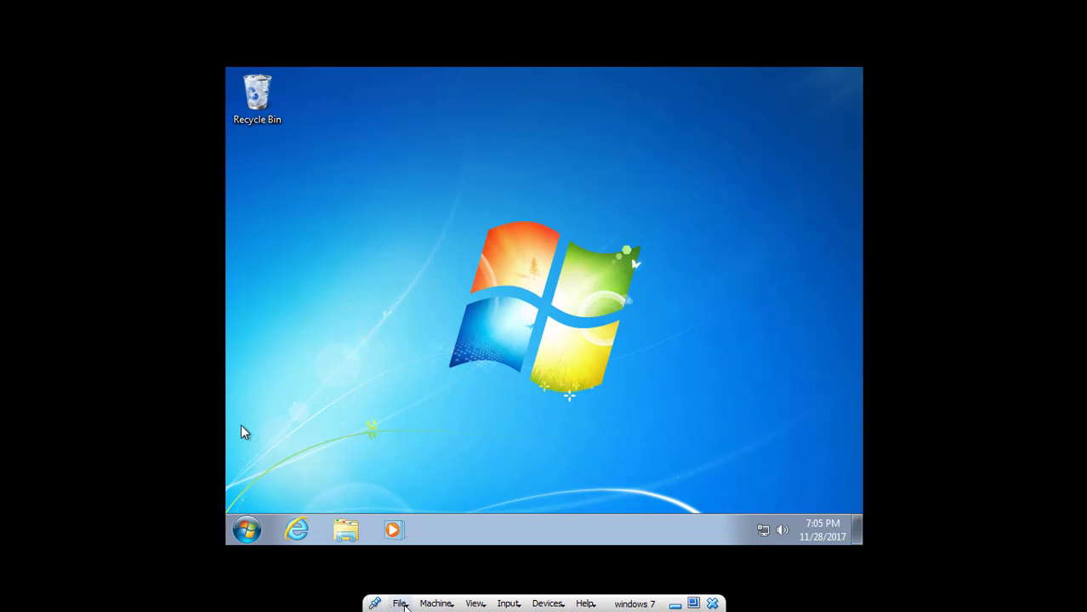
{"action": "key", "text": "Control_R+f"}
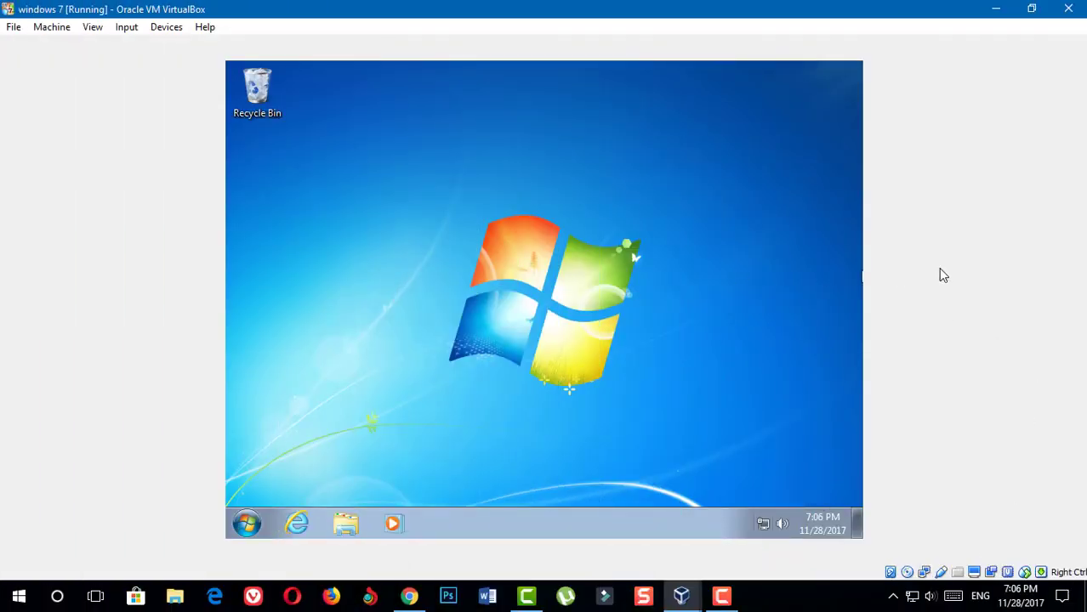
Close the windows 7 machine with its machine state saved and bring VirtualBox Manager back on screen.
{"action": "left_click", "coordinate": [1067, 12]}
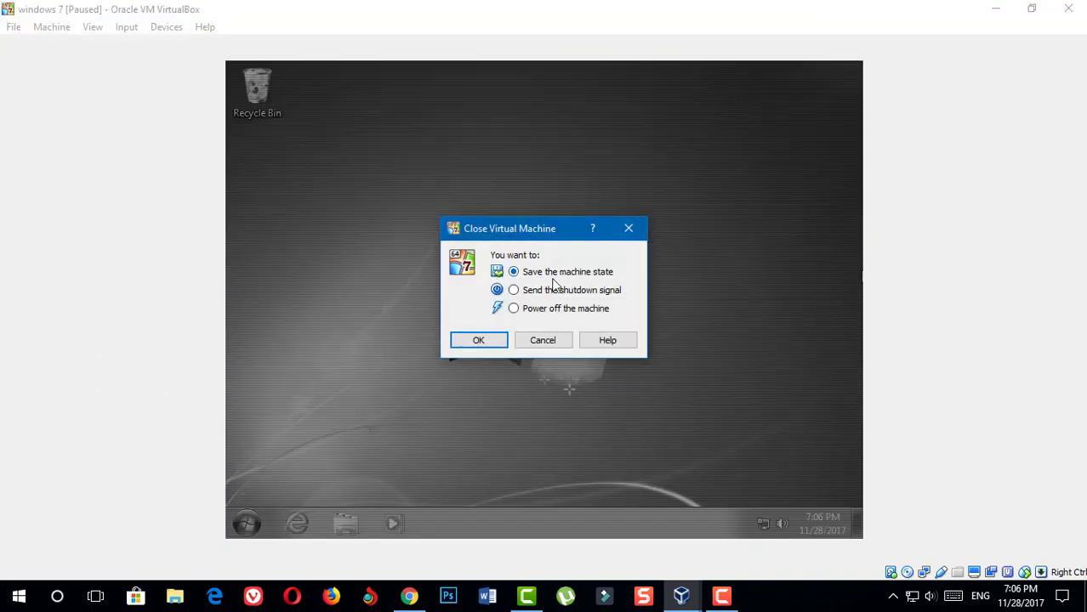
{"action": "left_click", "coordinate": [478, 340]}
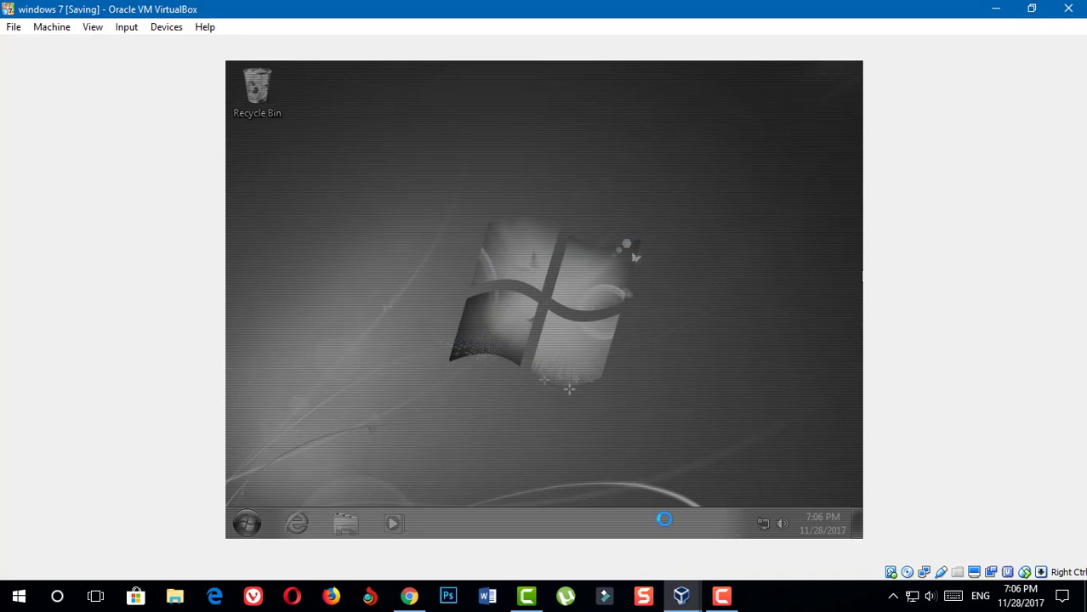
{"action": "mouse_move", "coordinate": [680, 593]}
{"action": "left_click", "coordinate": [655, 557]}
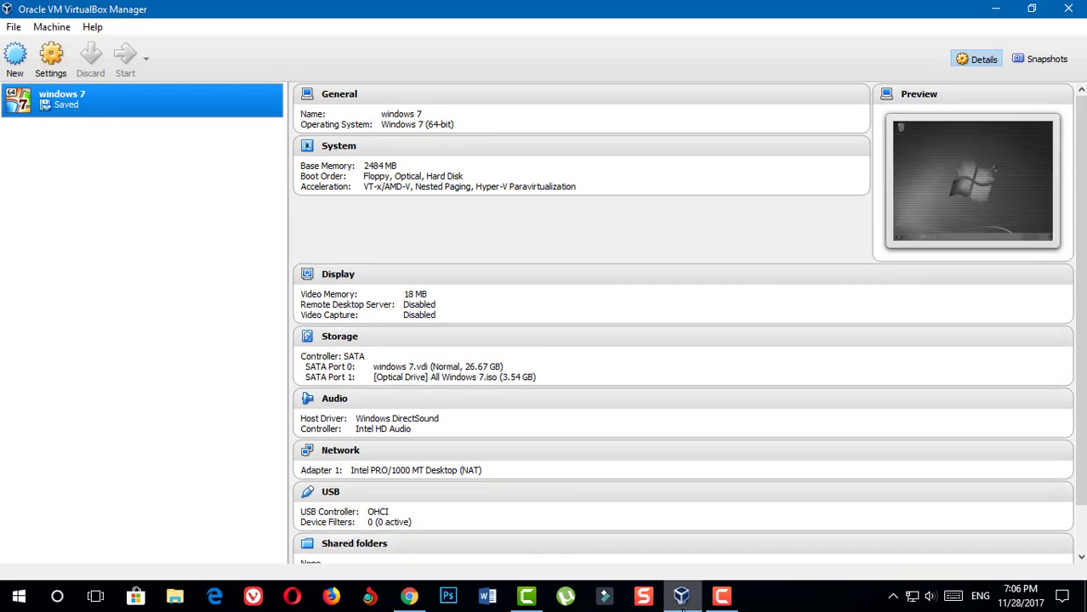
{"action": "left_click", "coordinate": [681, 598]}
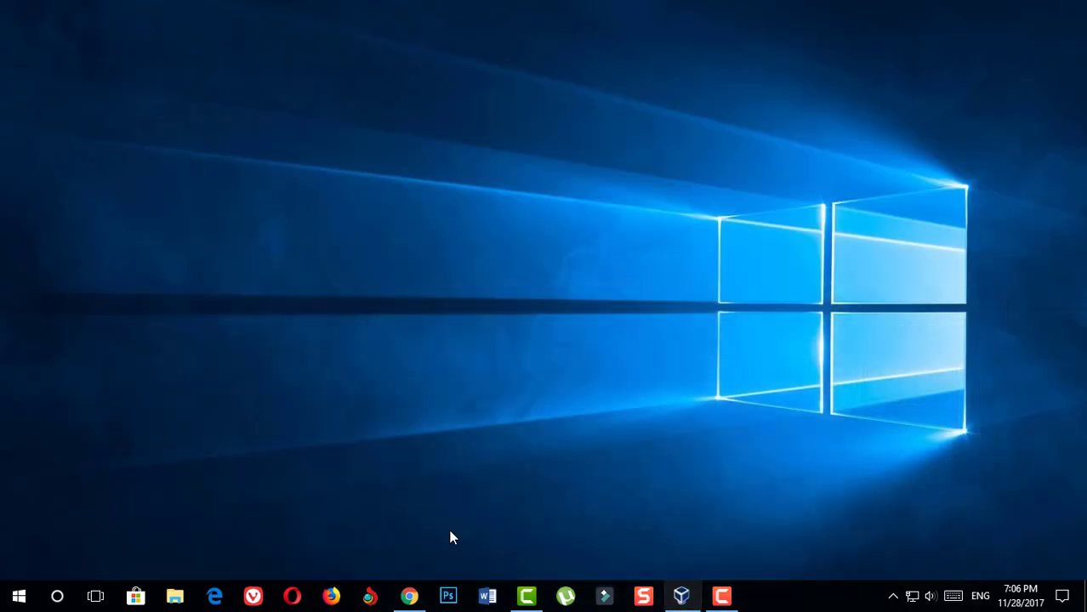
{"action": "left_click", "coordinate": [681, 598]}
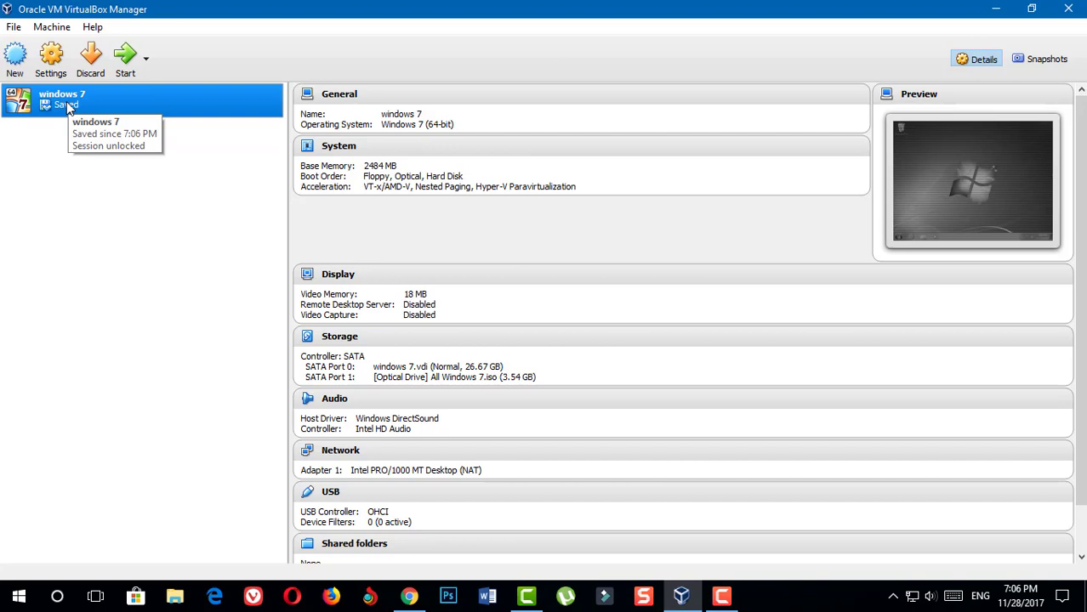
{"action": "left_click", "coordinate": [19, 597]}
{"action": "left_click", "coordinate": [19, 597]}
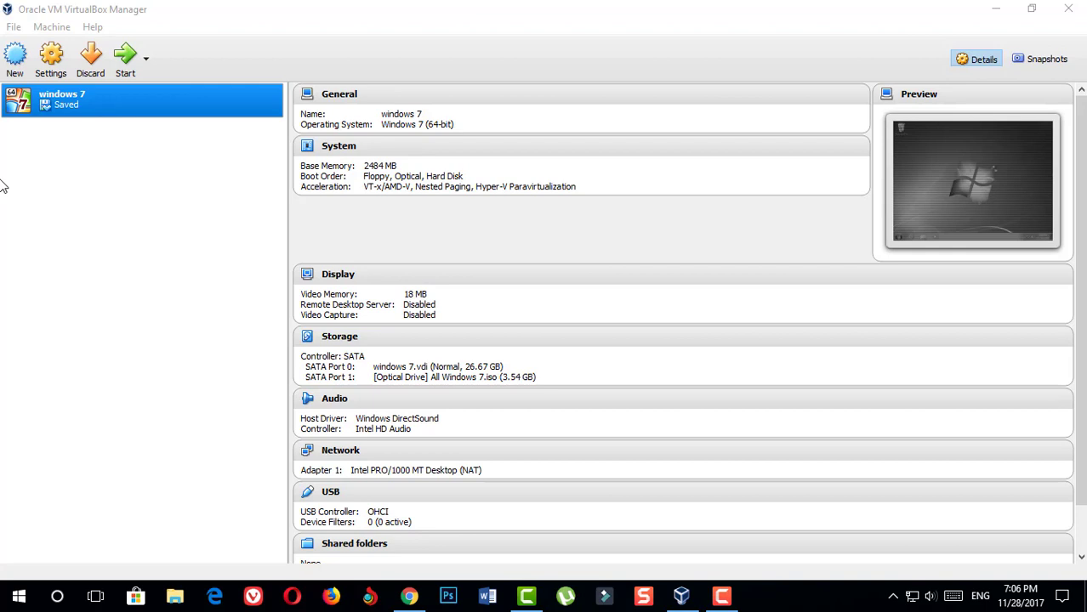
Start a new virtual machine named "windows 8" for Windows 8 (64-bit) and give it 2304 MB of memory.
{"action": "left_click", "coordinate": [12, 58]}
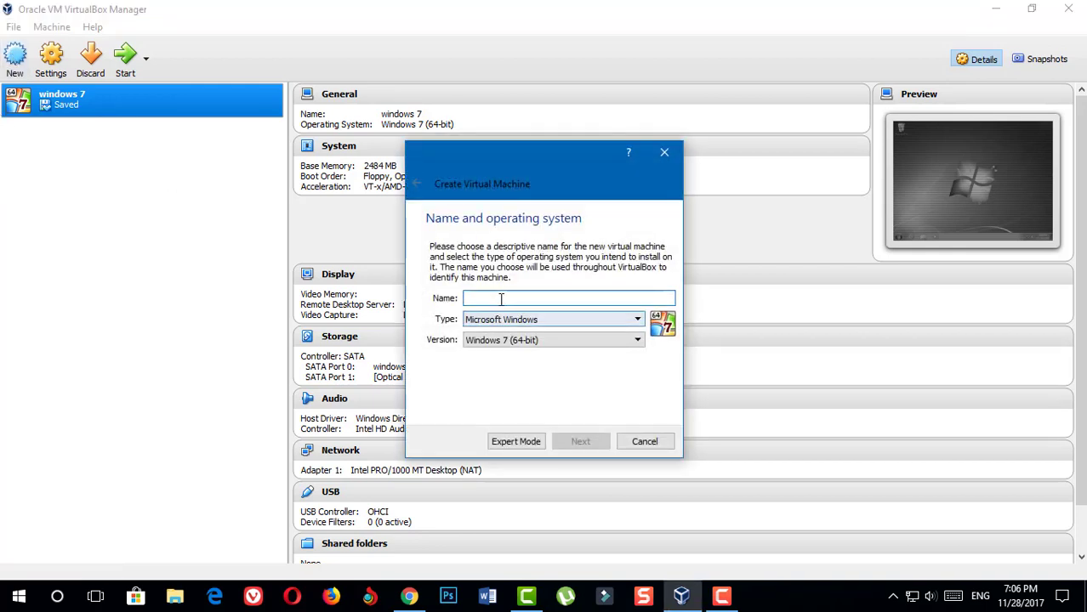
{"action": "type", "text": "windows 8"}
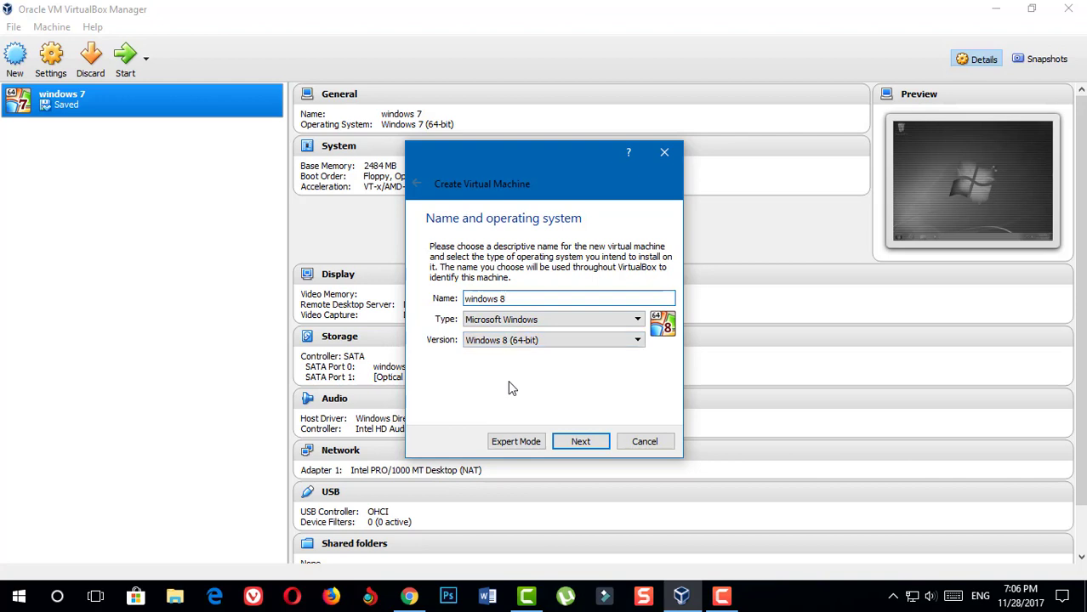
{"action": "left_click", "coordinate": [579, 444]}
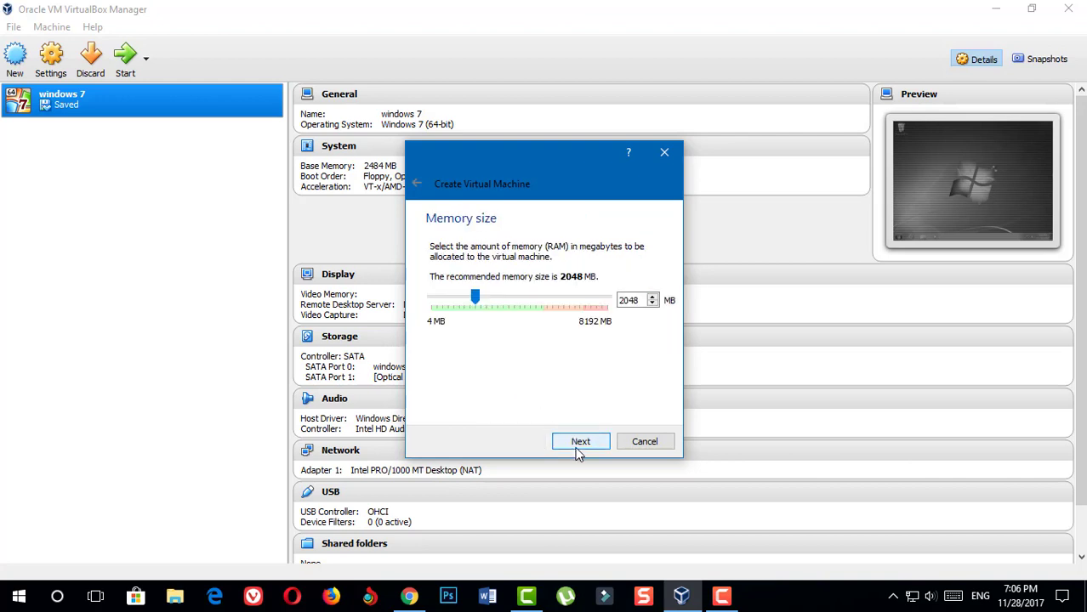
{"action": "left_click", "coordinate": [490, 298]}
{"action": "left_click", "coordinate": [595, 441]}
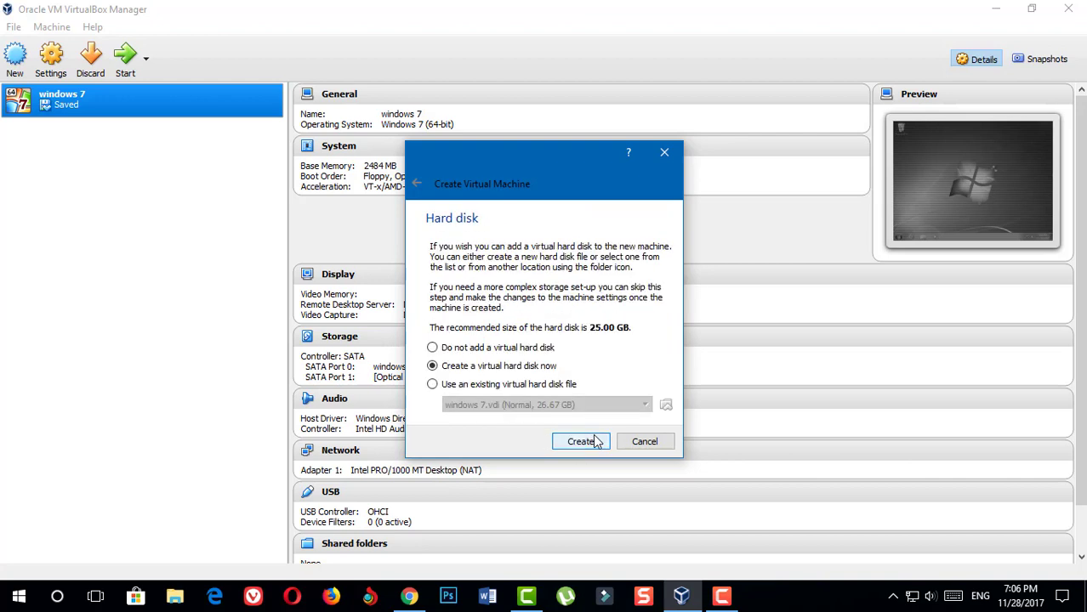
Create a new 25.00 GB VDI virtual hard disk named "windows 8" for the new machine.
{"action": "left_click", "coordinate": [571, 442]}
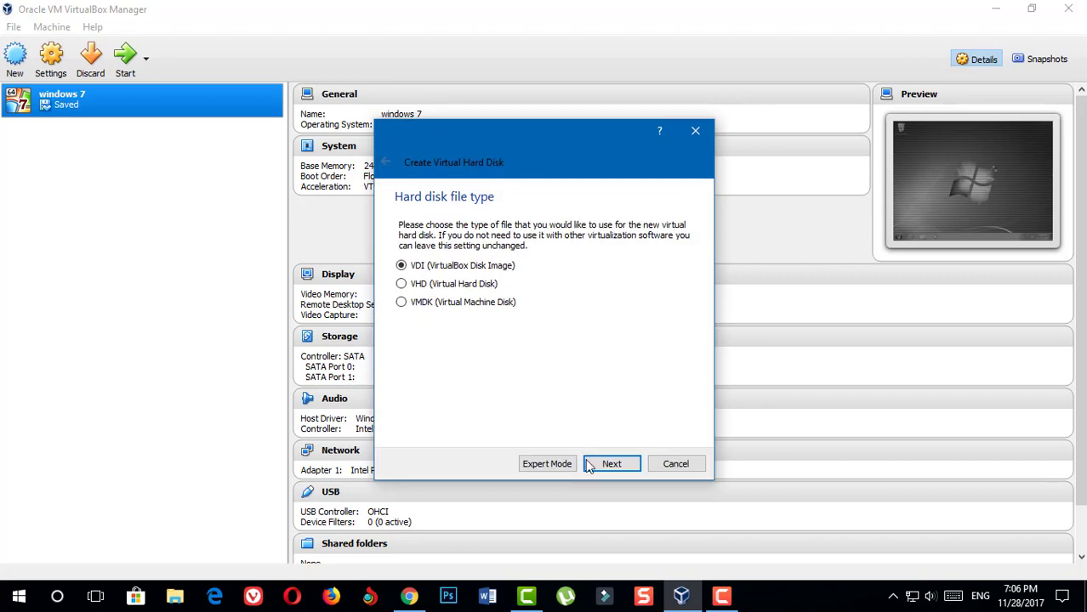
{"action": "left_click", "coordinate": [602, 467]}
{"action": "left_click", "coordinate": [602, 467]}
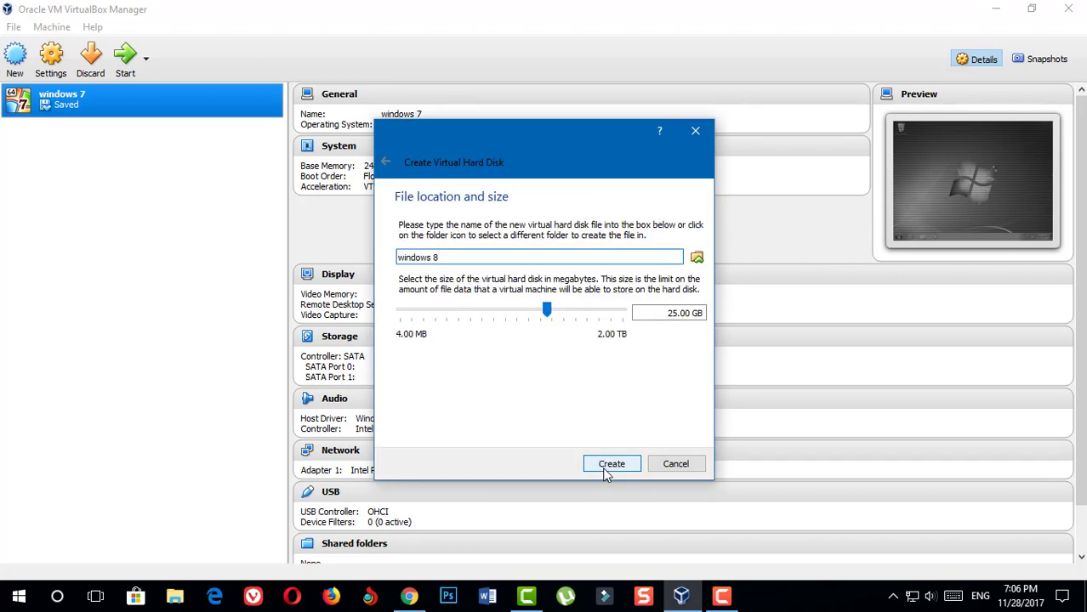
{"action": "left_click", "coordinate": [610, 464]}
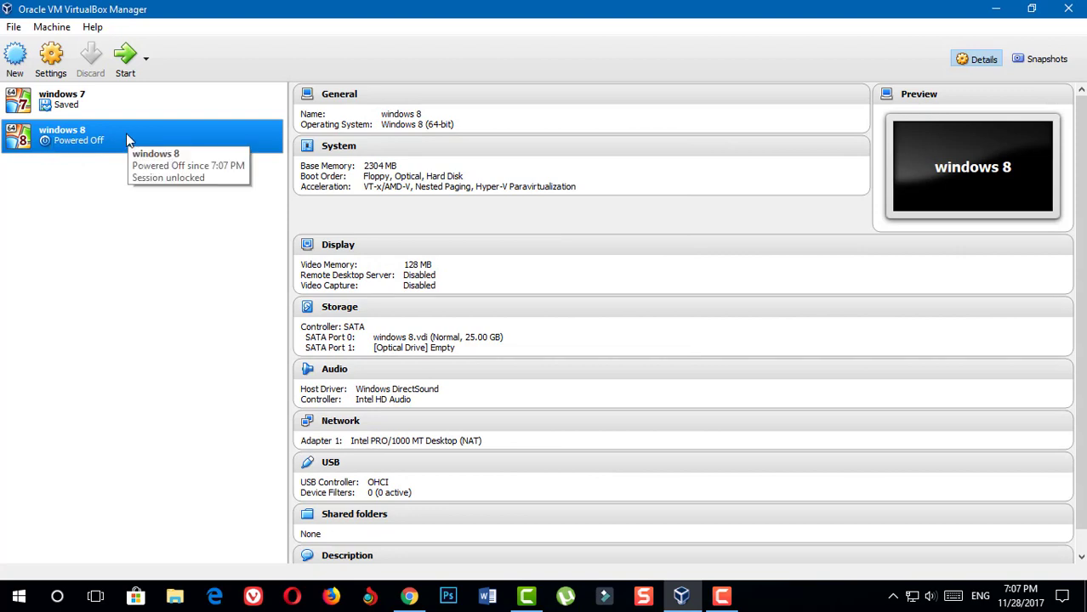
Try starting the windows 8 machine, cancel at the start-up disk selection, and select windows 7 and windows 8 in turn.
{"action": "left_click", "coordinate": [125, 55]}
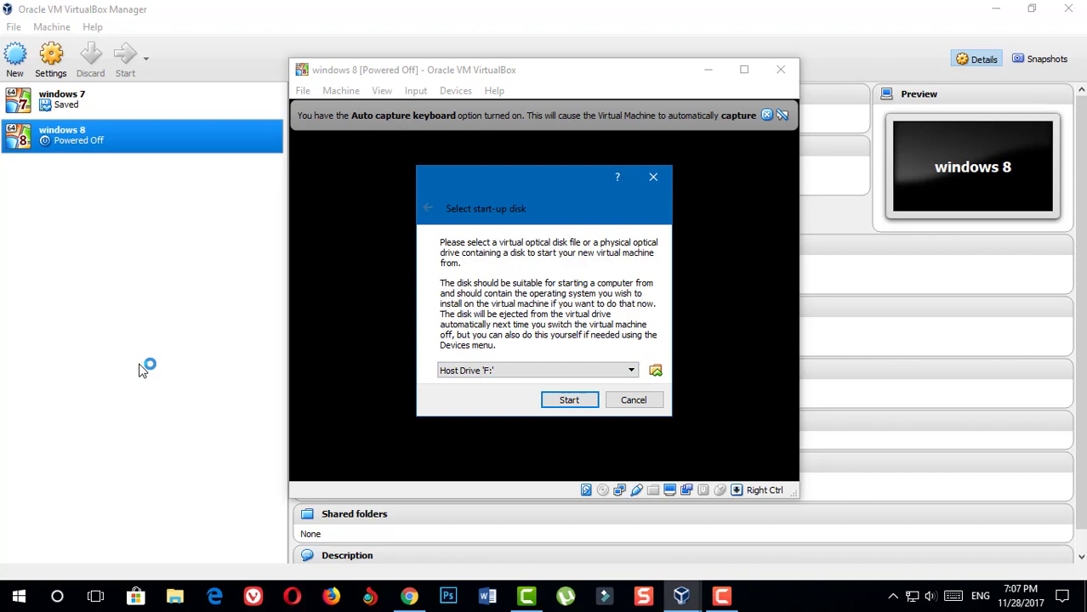
{"action": "left_click", "coordinate": [82, 97]}
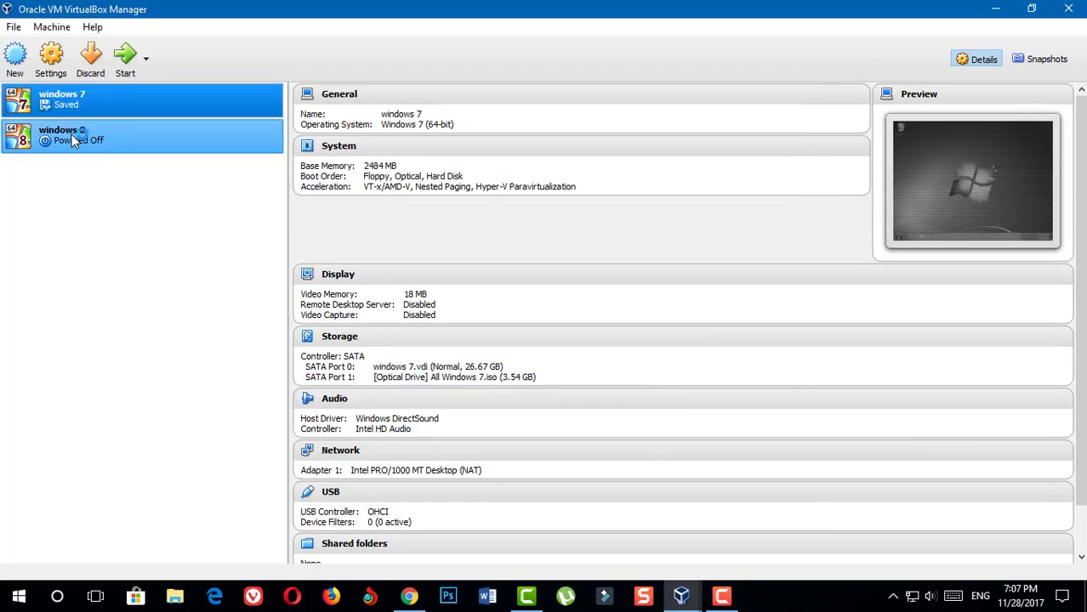
{"action": "left_click", "coordinate": [72, 136]}
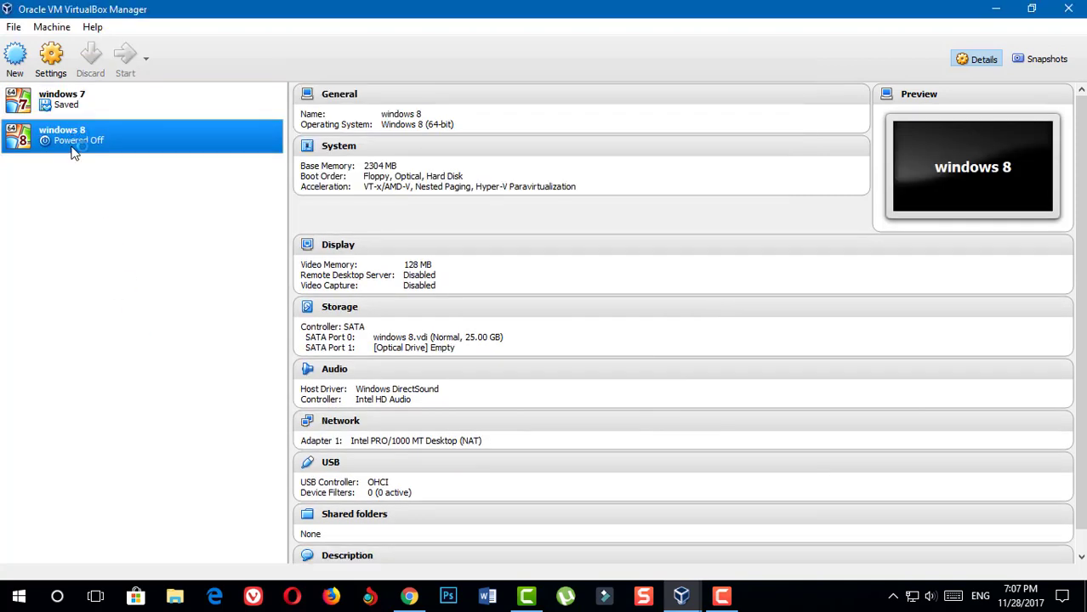
{"action": "left_click", "coordinate": [21, 596]}
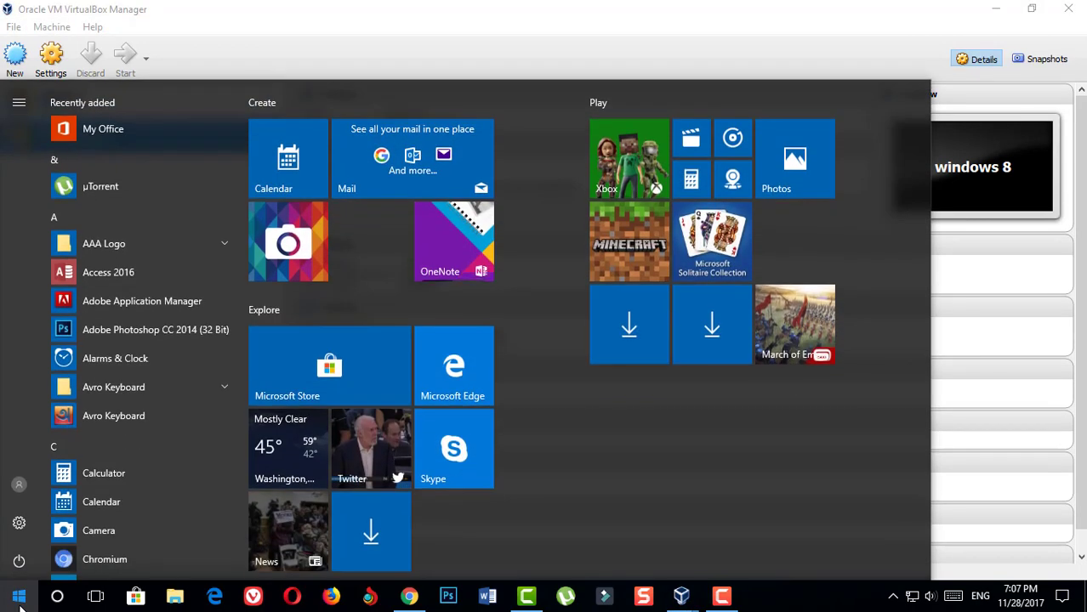
{"action": "left_click", "coordinate": [21, 600]}
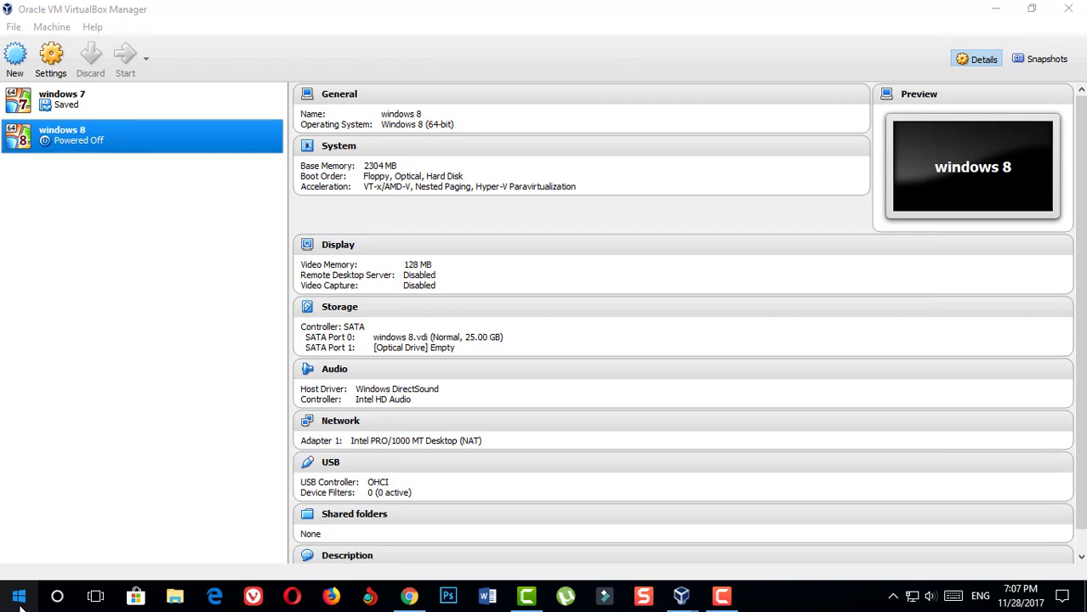
Start a new virtual machine named "windows xp" for Windows XP (32-bit) and give it 448 MB of memory.
{"action": "left_click", "coordinate": [14, 66]}
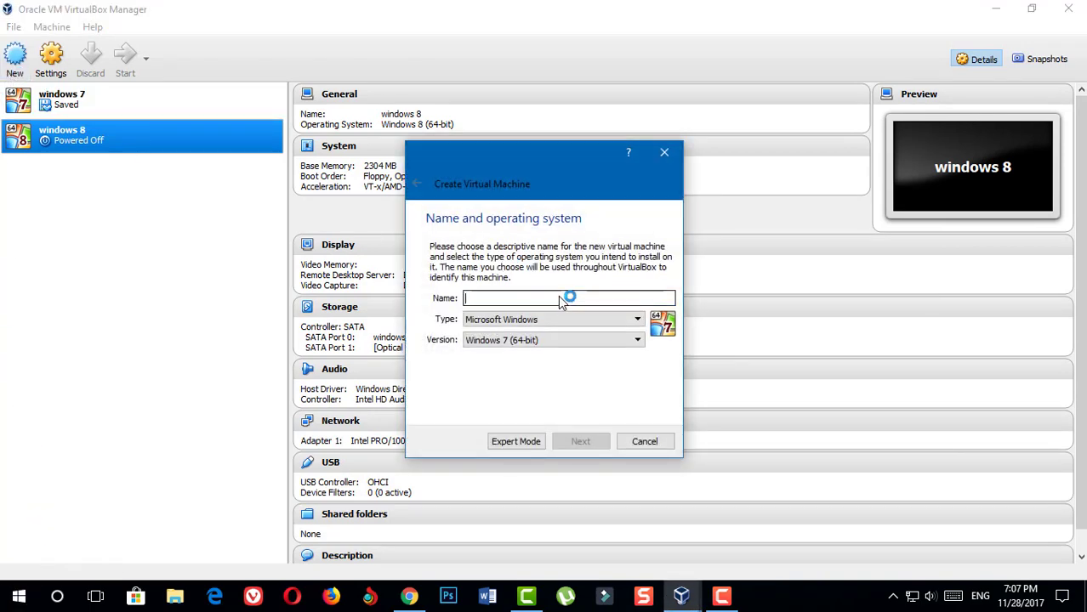
{"action": "type", "text": "windows "}
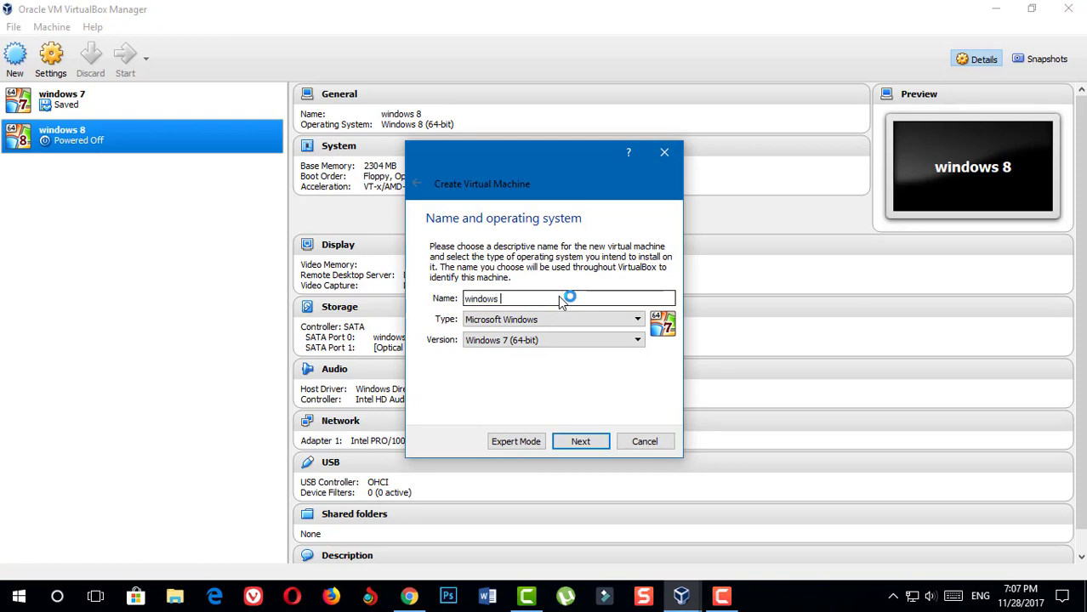
{"action": "type", "text": "xp"}
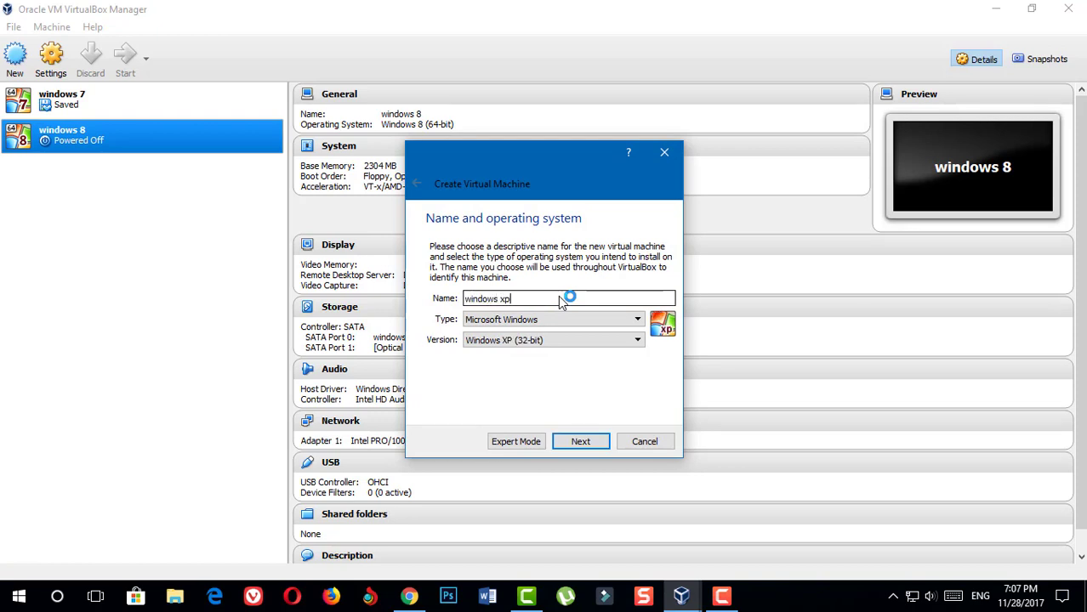
{"action": "left_click", "coordinate": [592, 438]}
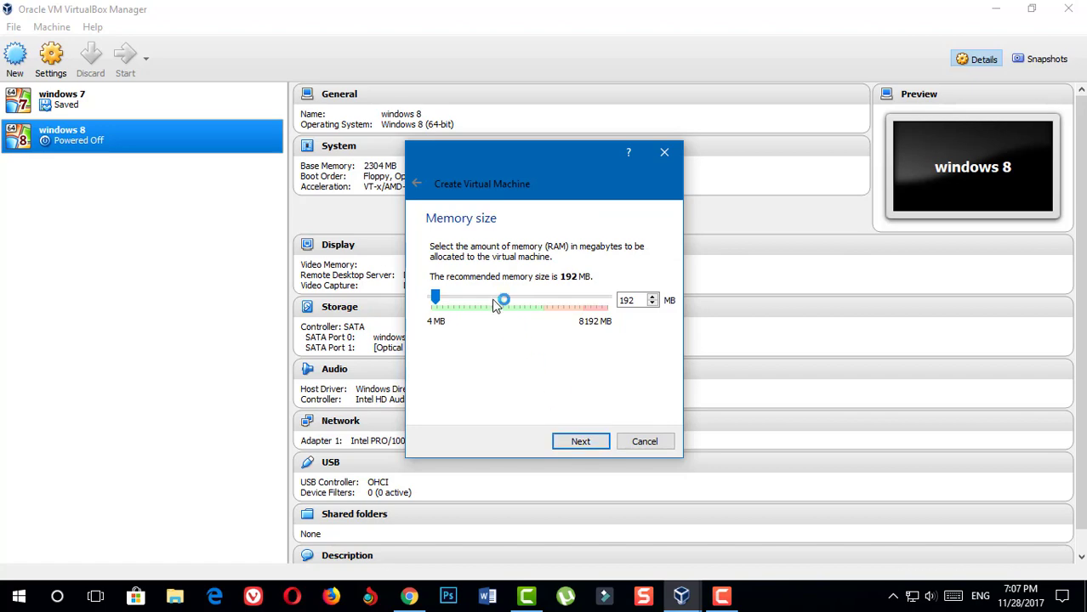
{"action": "left_click", "coordinate": [582, 441]}
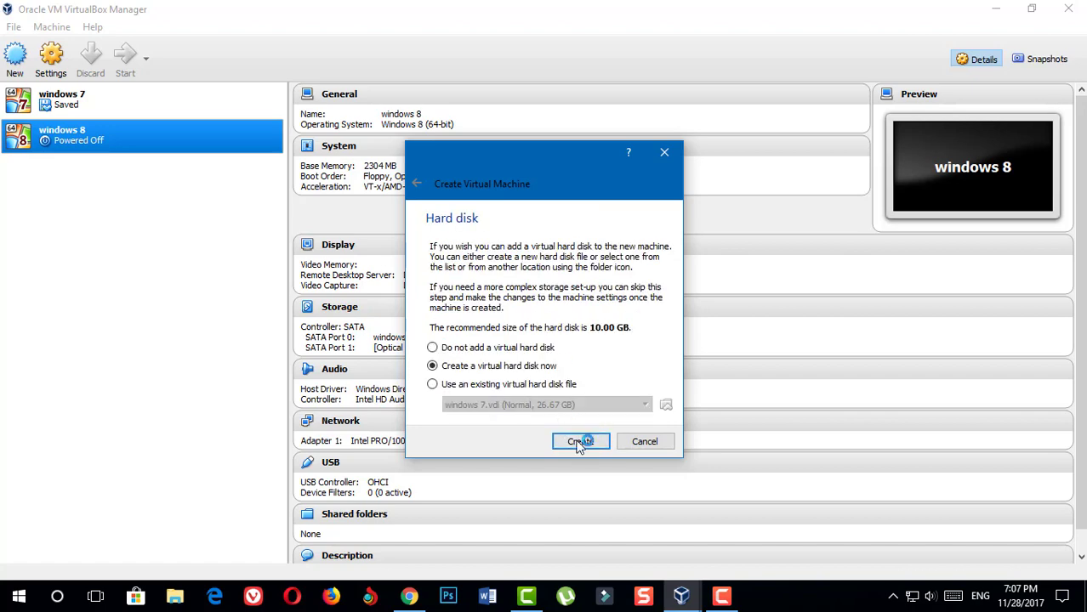
Create a new dynamically allocated 10.00 GB VDI virtual hard disk named "windows xp" for the new machine.
{"action": "left_click", "coordinate": [579, 442]}
{"action": "left_click", "coordinate": [611, 465]}
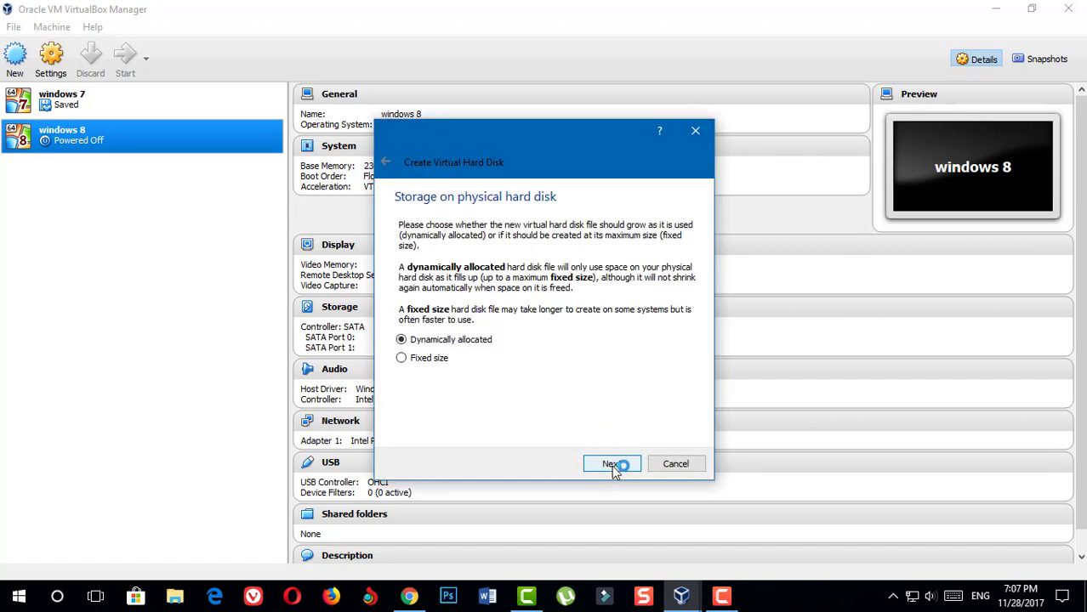
{"action": "left_click", "coordinate": [611, 464]}
{"action": "left_click", "coordinate": [613, 464]}
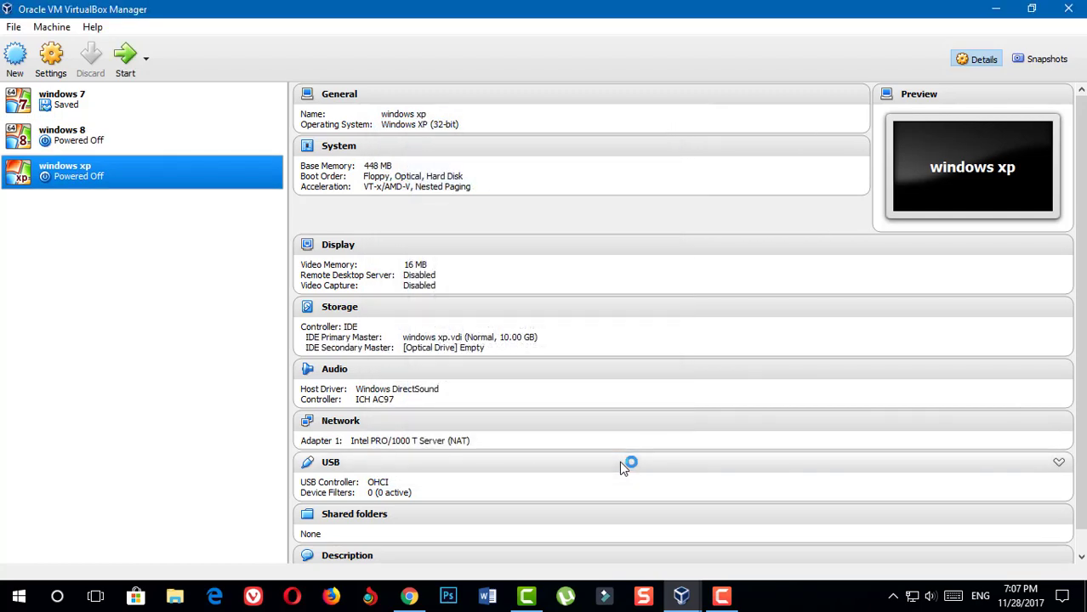
Select the windows 7, windows 8 and windows xp machines in turn to view their details.
{"action": "left_click", "coordinate": [74, 109]}
{"action": "left_click", "coordinate": [76, 139]}
{"action": "left_click", "coordinate": [79, 170]}
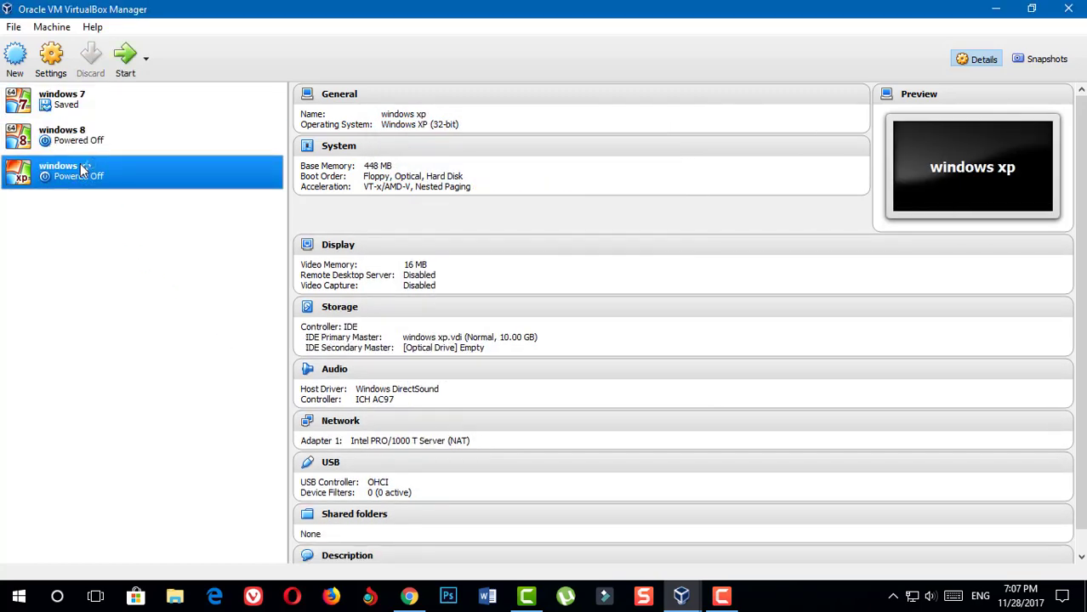
{"action": "key", "text": "super"}
{"action": "key", "text": "super"}
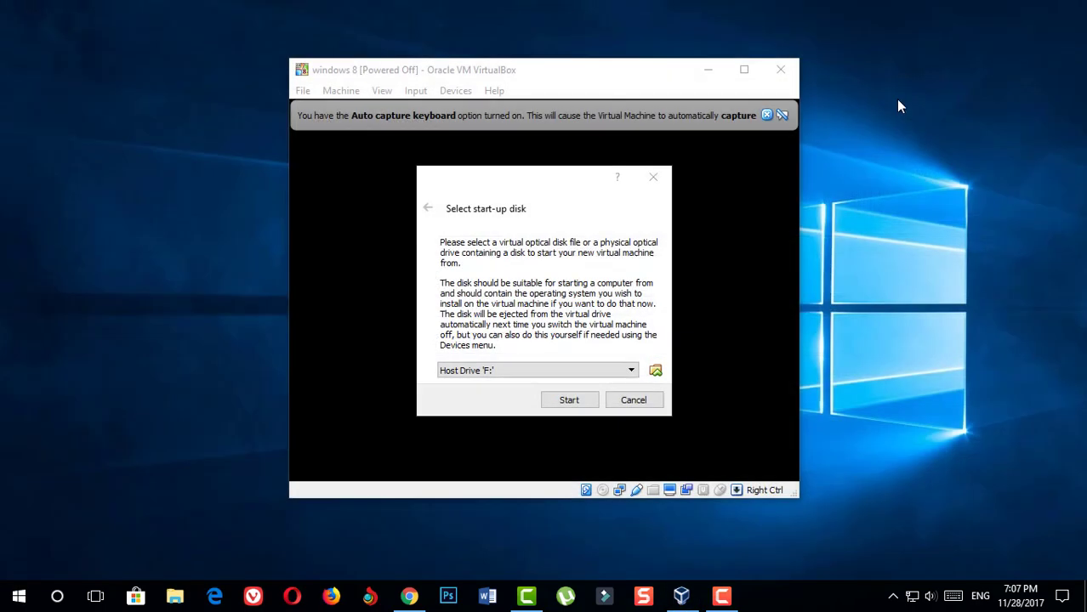
Cancel the start-up disk selection for the windows 8 machine and minimize its window to show the desktop.
{"action": "left_click", "coordinate": [778, 92]}
{"action": "key", "text": "Tab"}
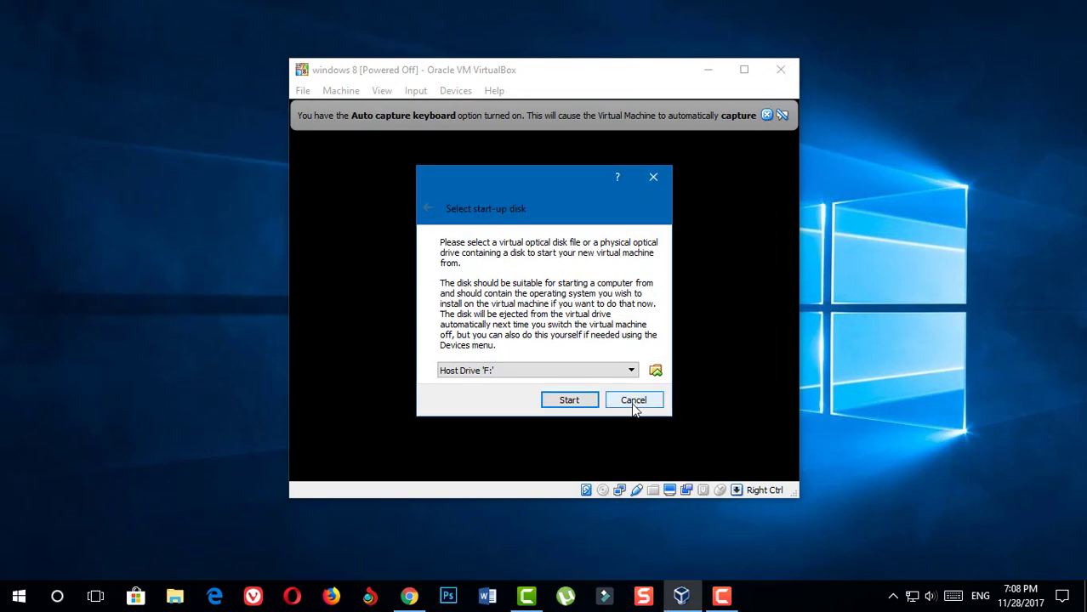
{"action": "key", "text": "Return"}
{"action": "left_click", "coordinate": [782, 69]}
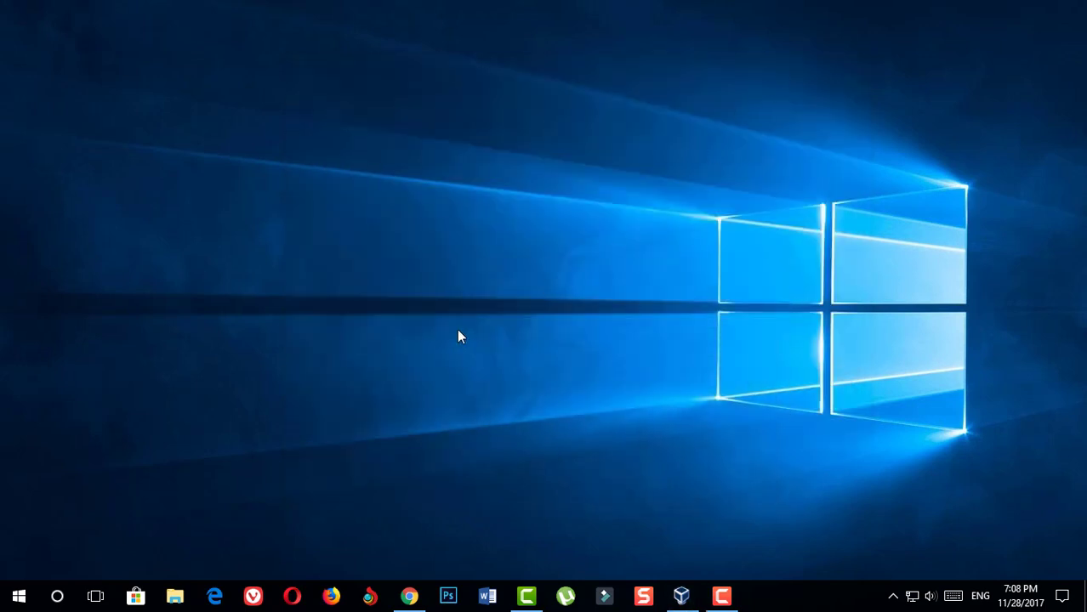
{"action": "left_click", "coordinate": [681, 595]}
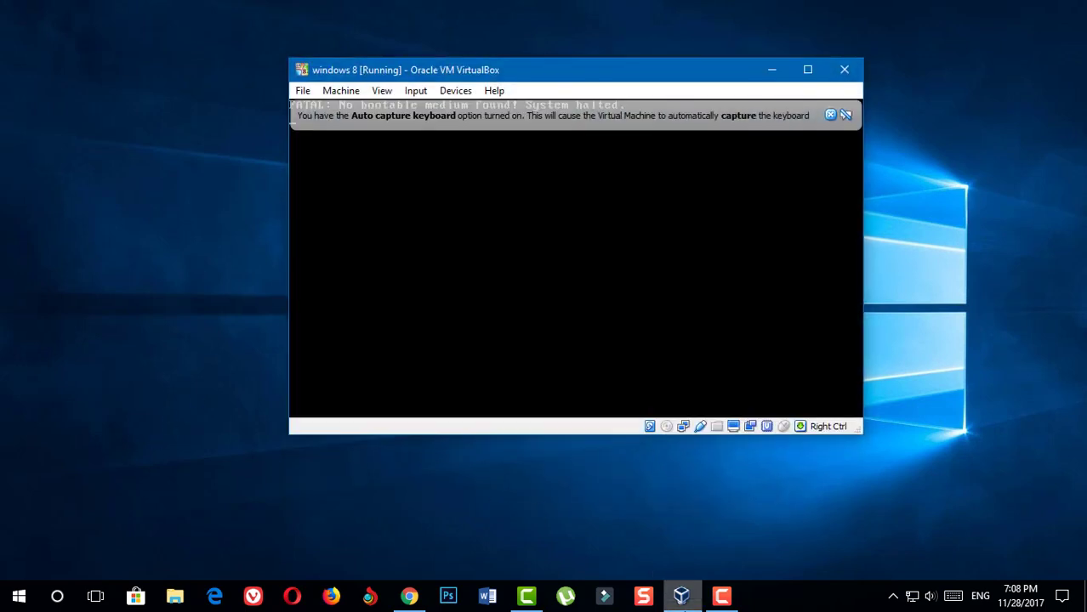
{"action": "left_click", "coordinate": [681, 595]}
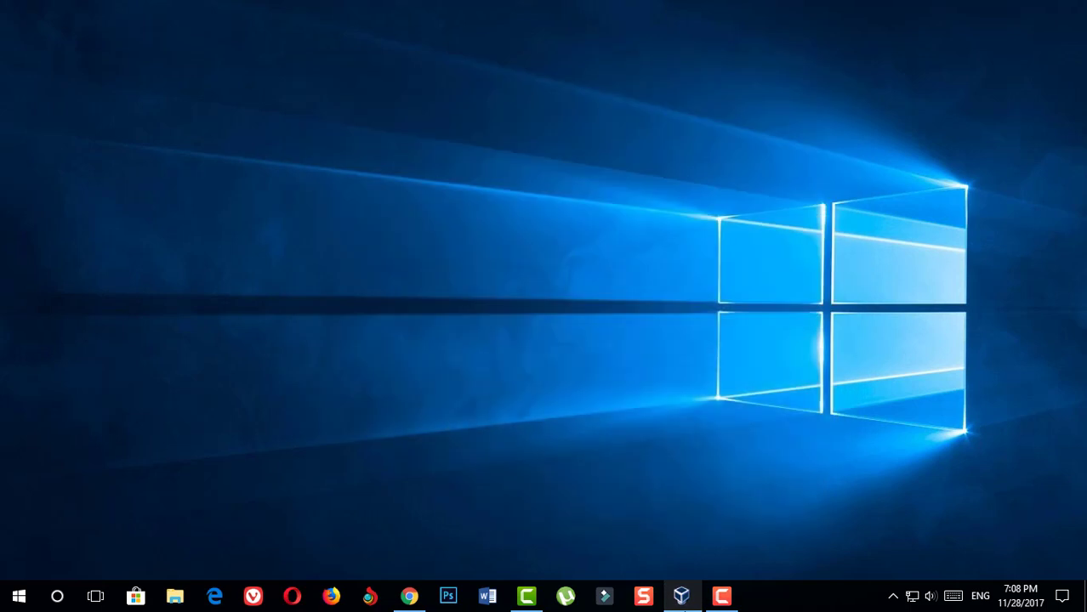